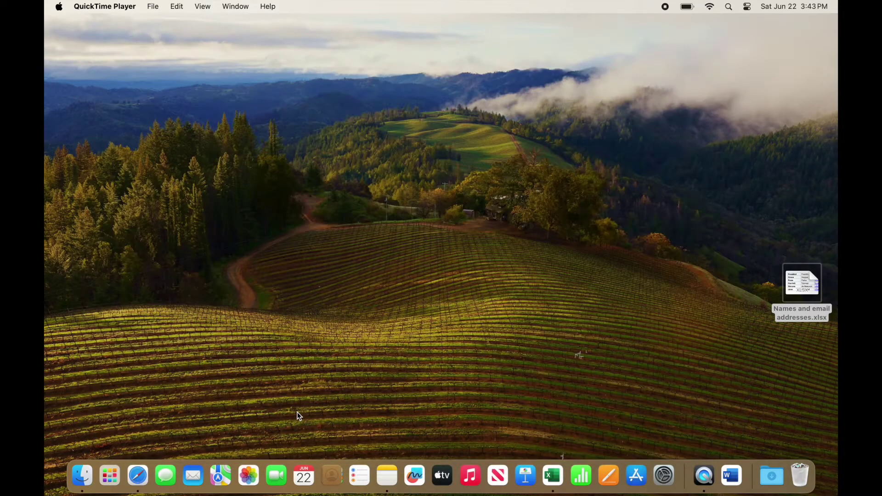
Step: Launch the browser with Gmail and open the 'Just testing' message from the inbox
{"action": "left_click", "coordinate": [137, 477]}
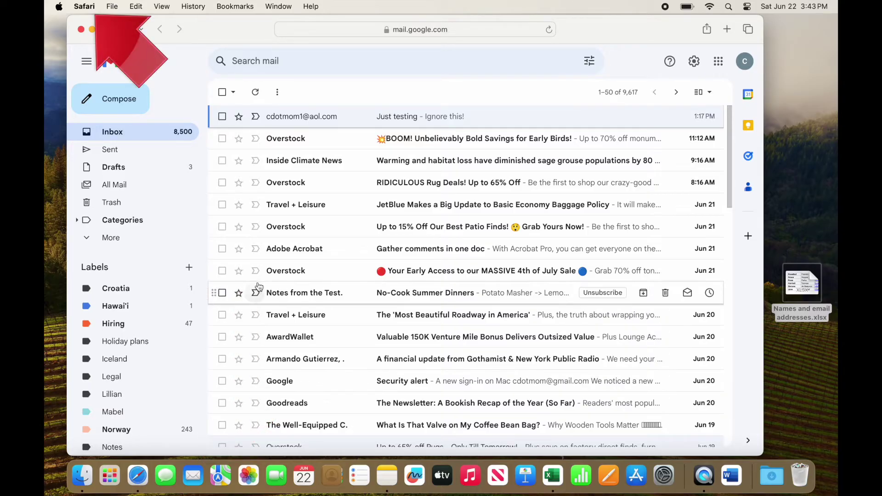
{"action": "left_click", "coordinate": [372, 117]}
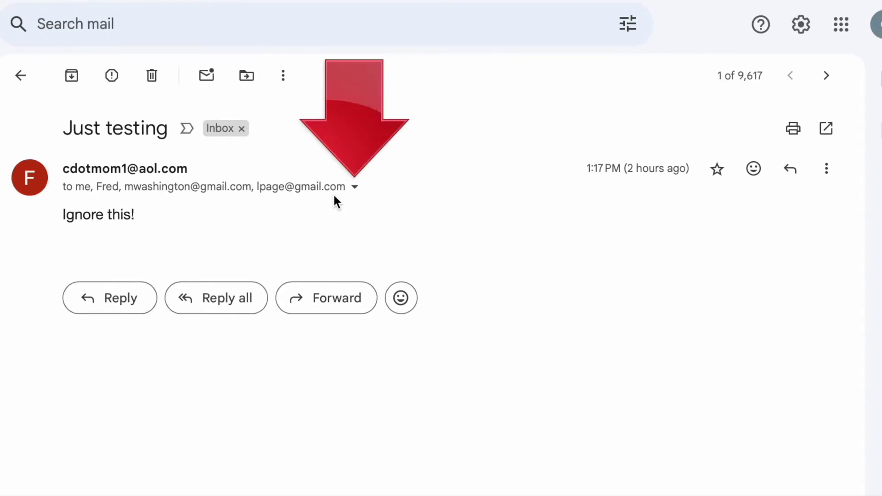
Step: Copy the message's full 'to:' list of four recipients from its details popup
{"action": "left_click", "coordinate": [355, 187]}
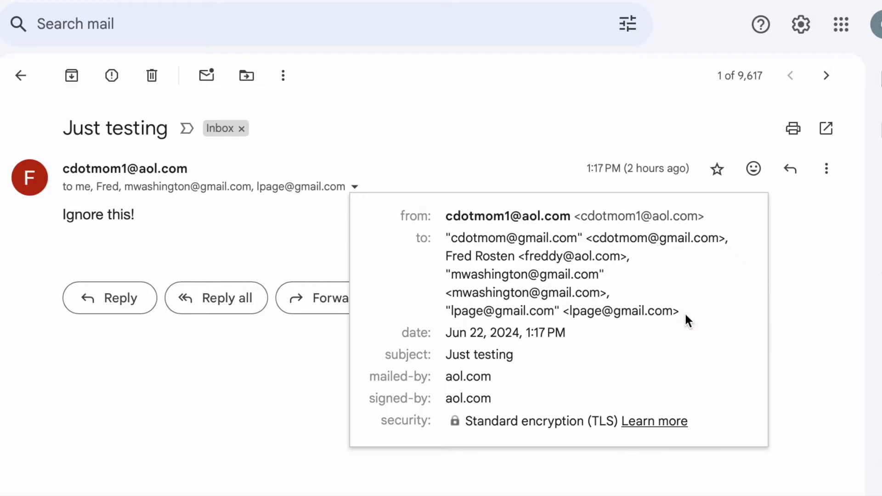
{"action": "left_click_drag", "start_coordinate": [685, 312], "coordinate": [445, 234]}
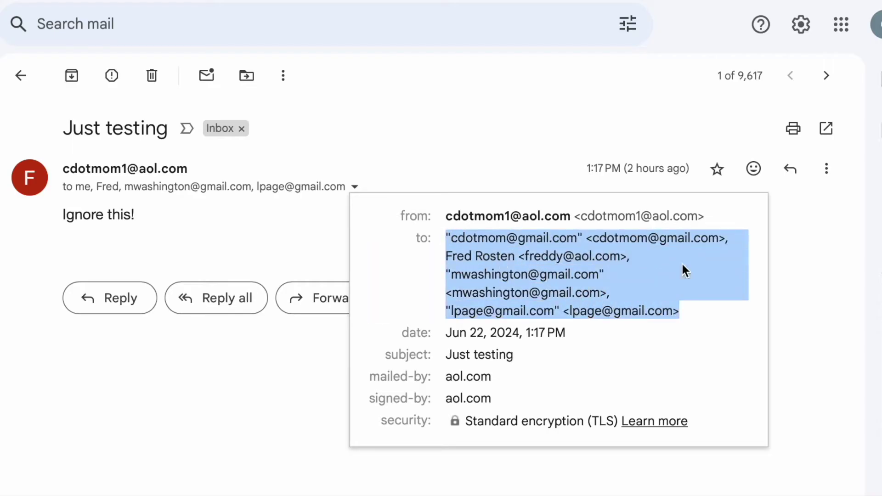
{"action": "left_click", "coordinate": [258, 414]}
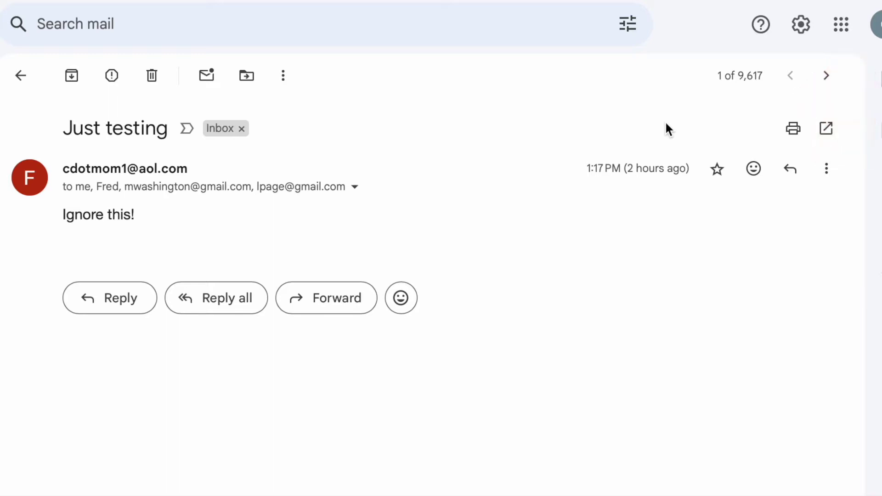
Step: Open Google Contacts from the Google apps grid and show the Create contact options
{"action": "left_click", "coordinate": [837, 42]}
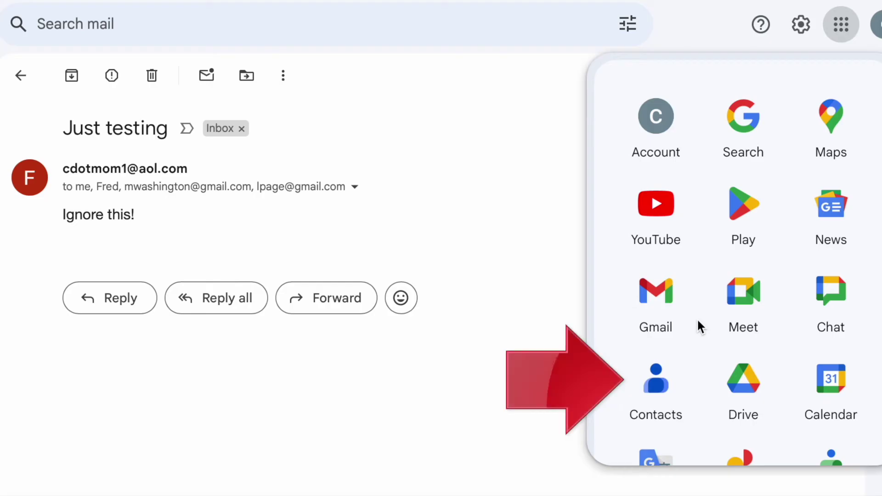
{"action": "left_click", "coordinate": [672, 390]}
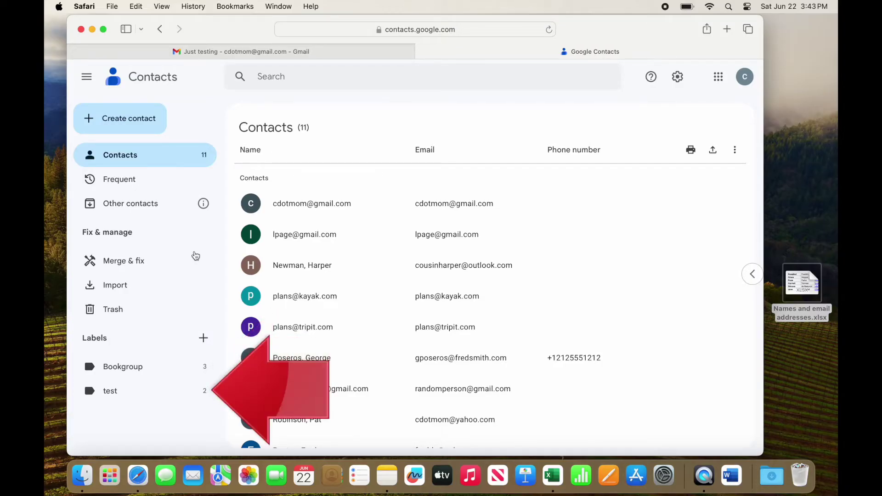
{"action": "mouse_move", "coordinate": [150, 389]}
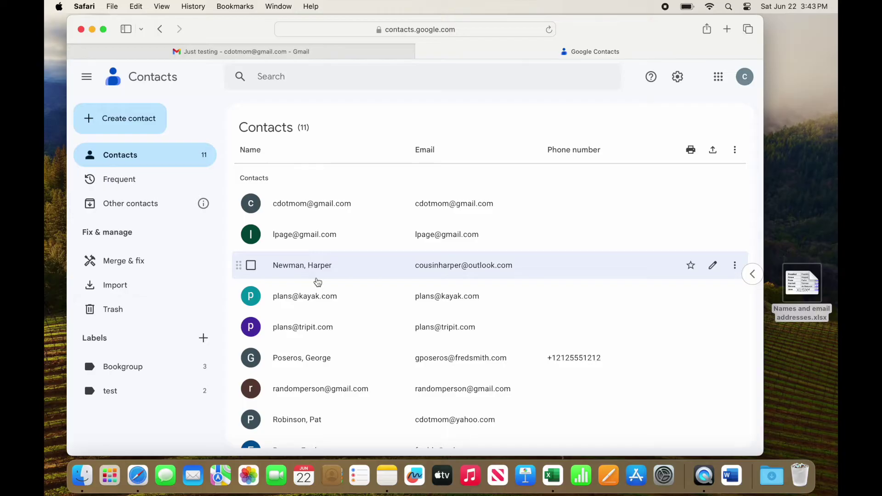
{"action": "left_click", "coordinate": [143, 129]}
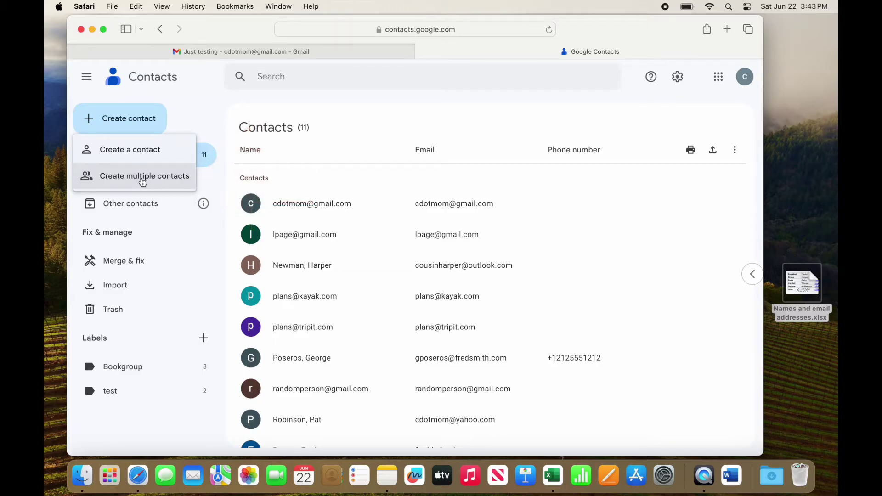
Step: Create a 'Coffee group' label and add the four pasted recipient addresses as new contacts
{"action": "left_click", "coordinate": [142, 183]}
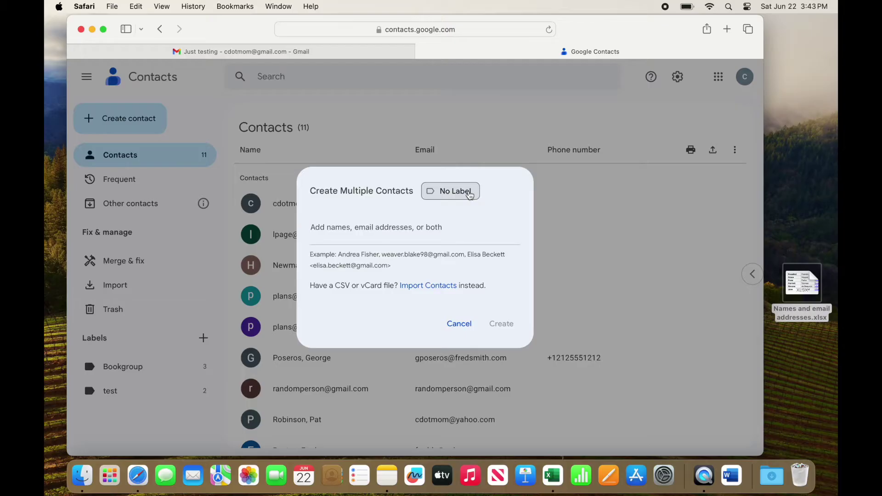
{"action": "left_click", "coordinate": [470, 193]}
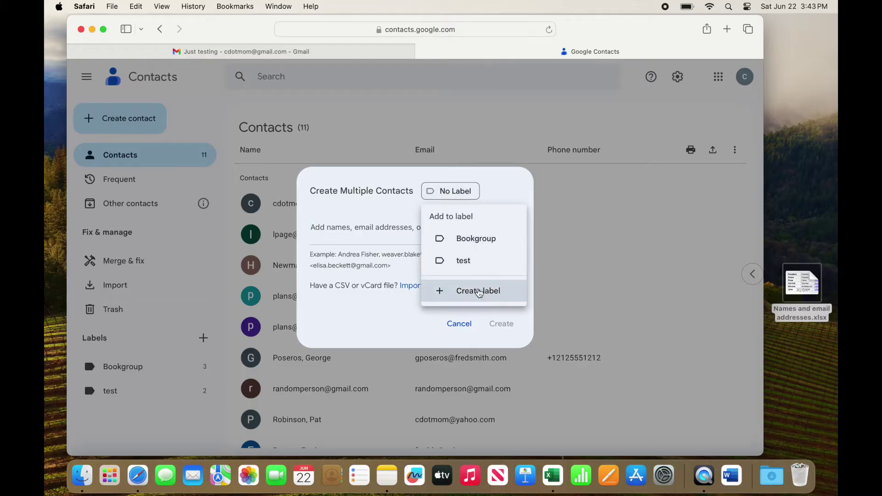
{"action": "left_click", "coordinate": [480, 292]}
{"action": "type", "text": "Cof"}
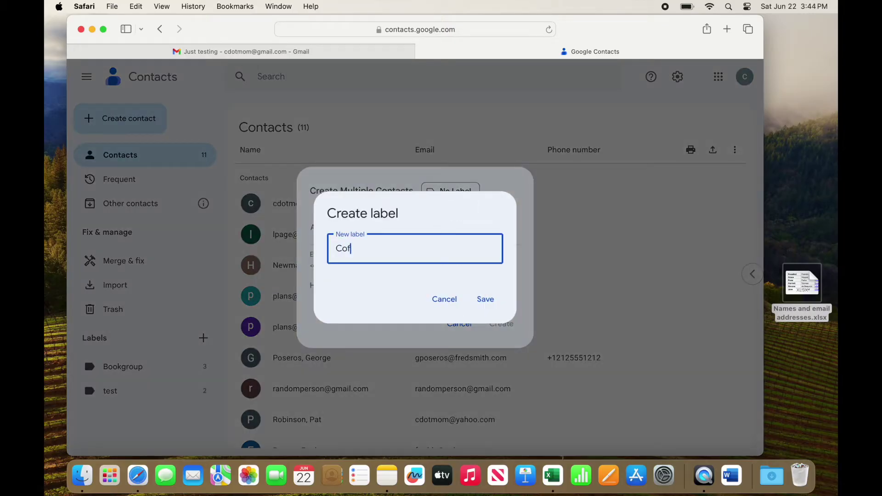
{"action": "type", "text": "fee group"}
{"action": "left_click", "coordinate": [493, 300]}
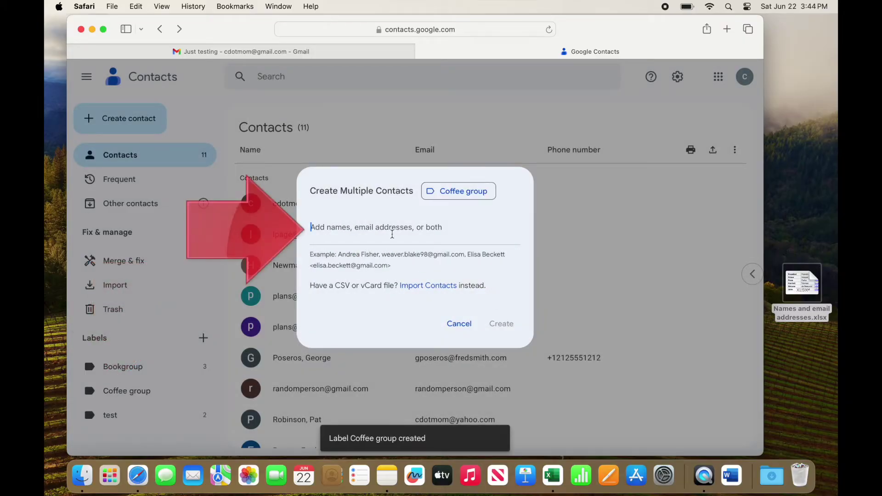
{"action": "key", "text": "super+v"}
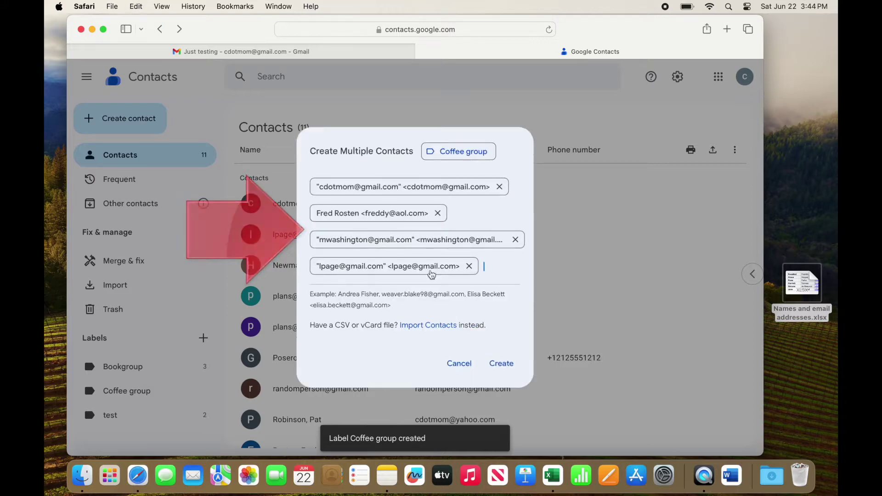
{"action": "left_click", "coordinate": [494, 364]}
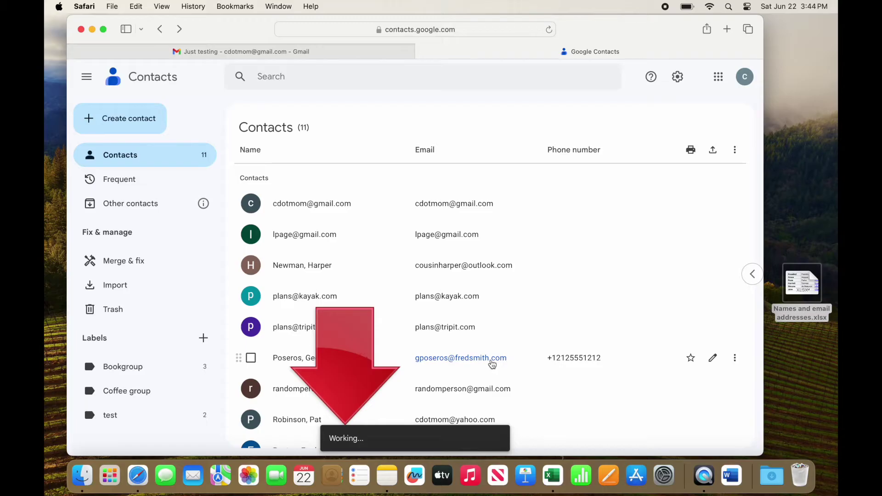
Step: View the Coffee group label's four new member contacts
{"action": "left_click", "coordinate": [150, 390]}
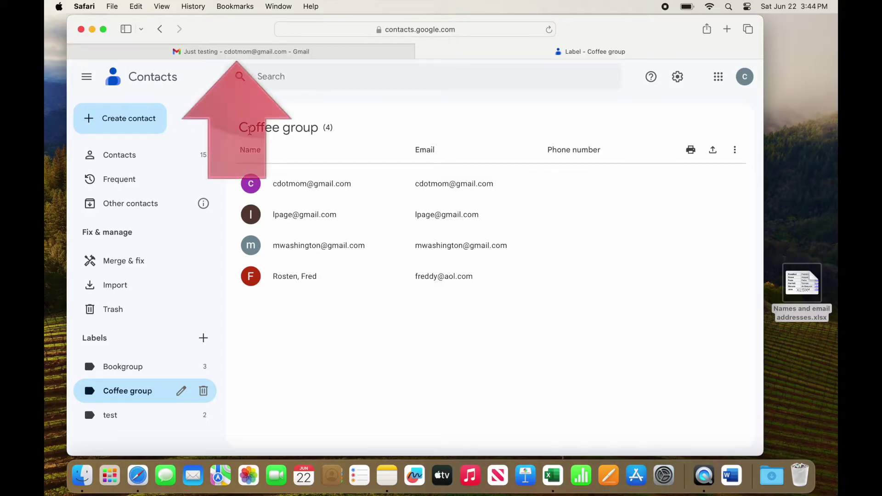
Step: Save a Gmail draft addressed to the Coffee group, found by typing 'coff'
{"action": "left_click", "coordinate": [254, 52]}
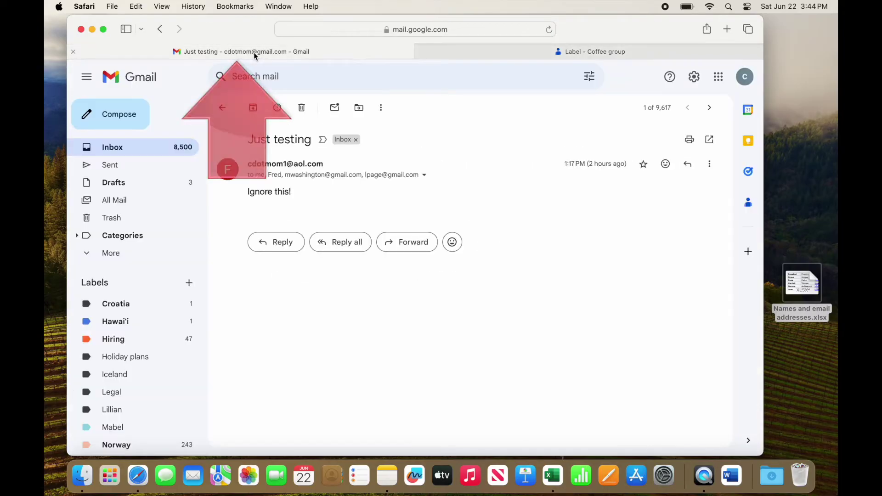
{"action": "left_click", "coordinate": [109, 119]}
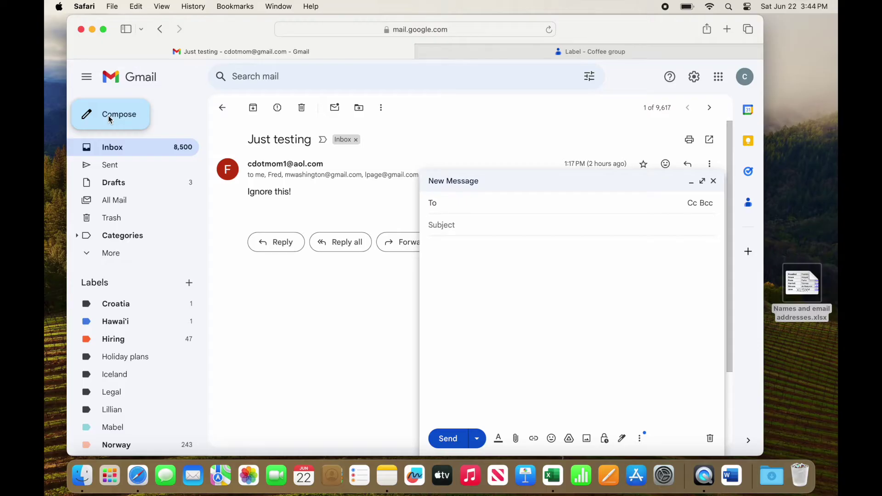
{"action": "type", "text": "coff"}
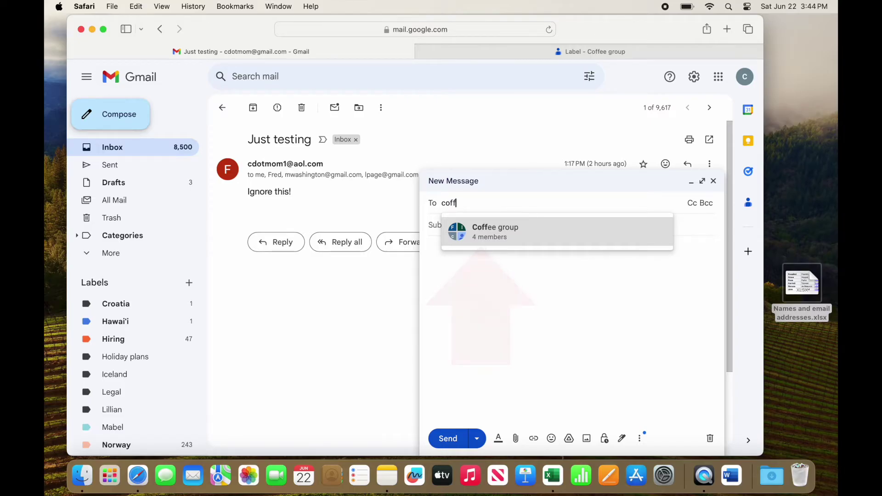
{"action": "key", "text": "Return"}
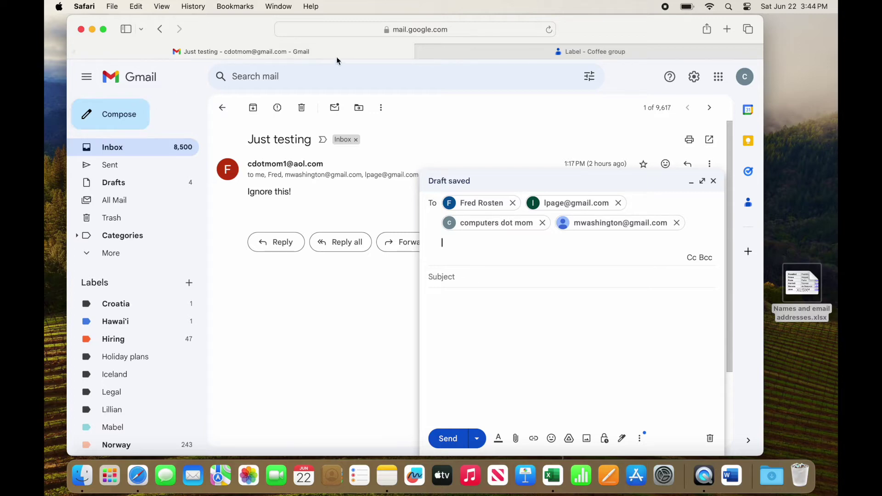
{"action": "left_click", "coordinate": [715, 182]}
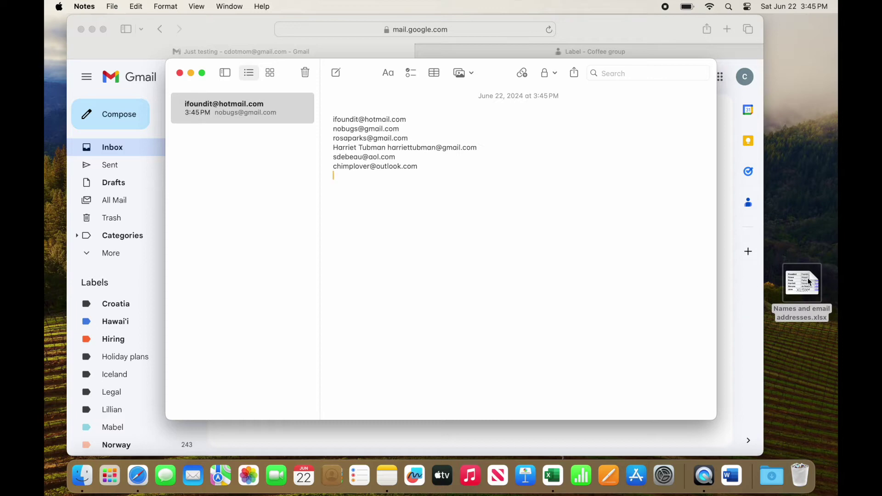
Step: Close the spreadsheet, select all six addresses in the Notes note, and return to Contacts
{"action": "double_click", "coordinate": [809, 279]}
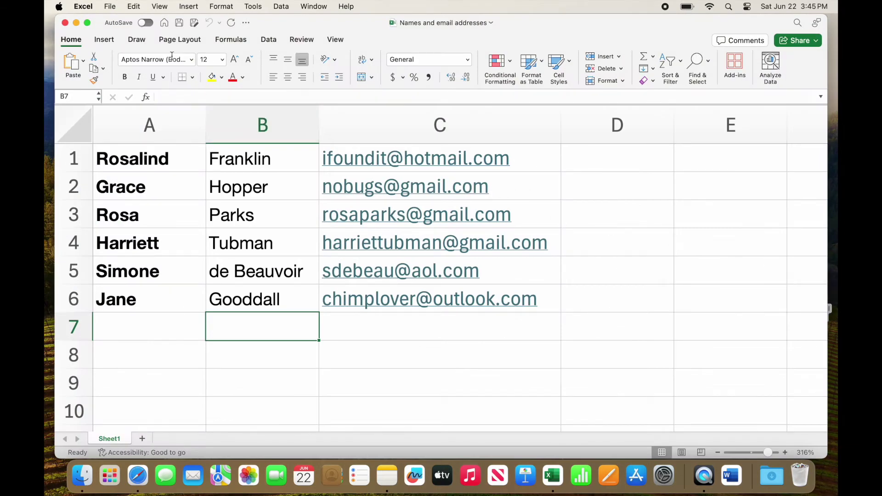
{"action": "left_click", "coordinate": [65, 23]}
{"action": "left_click", "coordinate": [431, 183]}
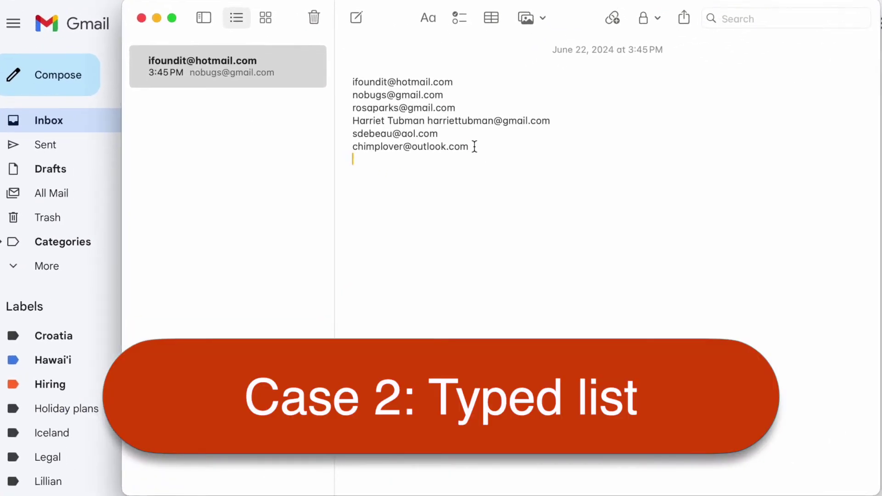
{"action": "left_click", "coordinate": [444, 159]}
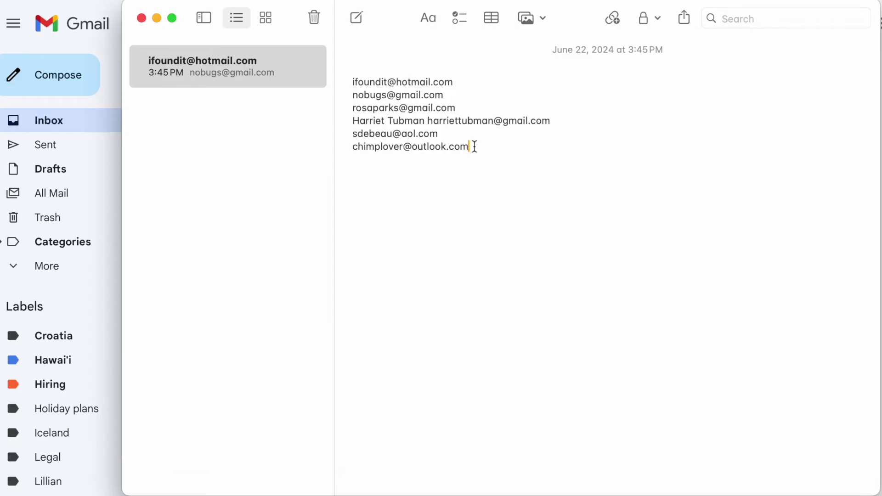
{"action": "left_click_drag", "start_coordinate": [474, 146], "coordinate": [351, 86]}
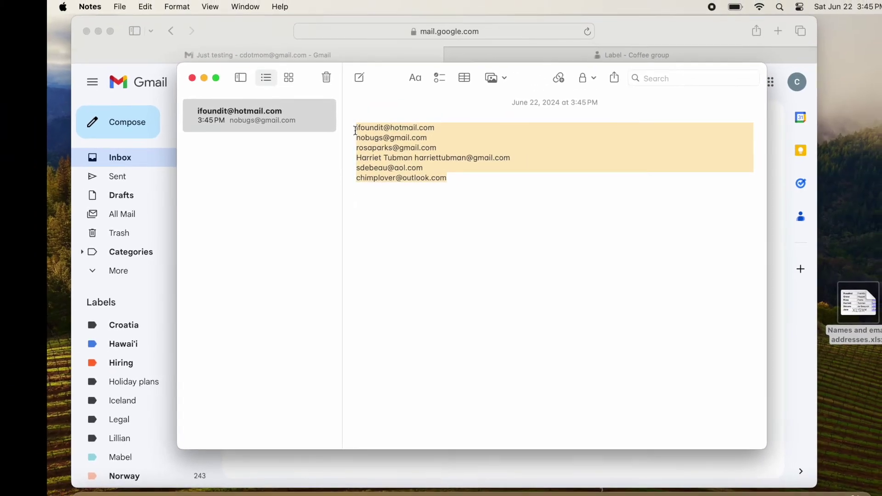
{"action": "left_click", "coordinate": [505, 57]}
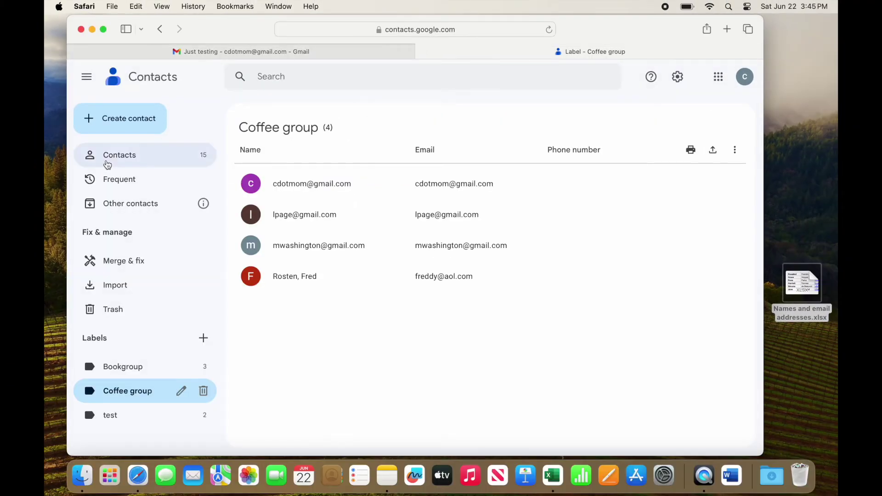
Step: Paste the six-address list into a Coffee group batch, then abandon it over an invalid entry
{"action": "left_click", "coordinate": [109, 162]}
{"action": "left_click", "coordinate": [128, 127]}
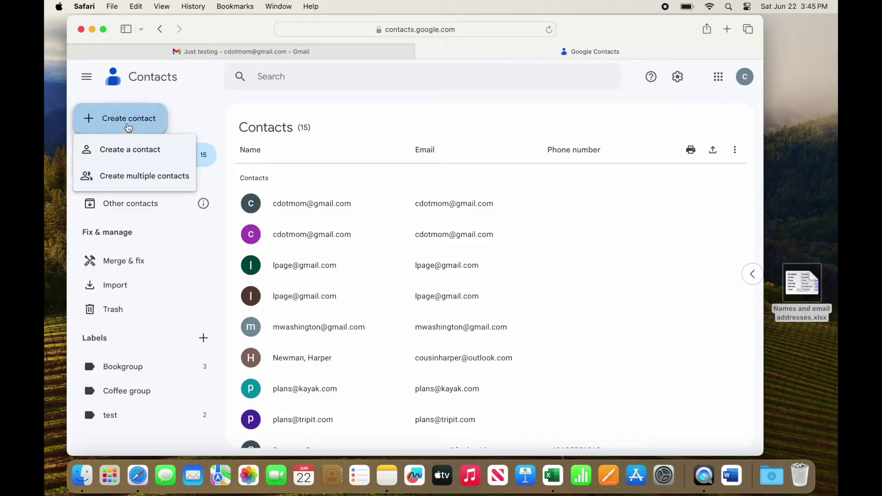
{"action": "left_click", "coordinate": [148, 179]}
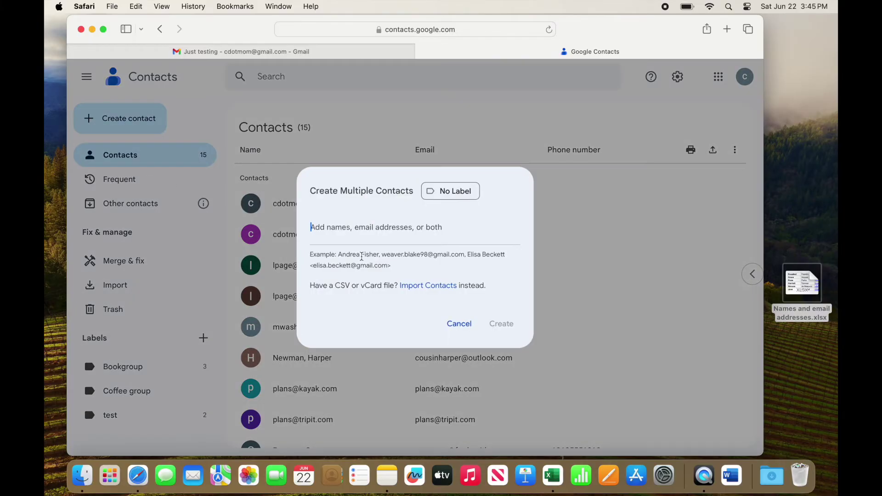
{"action": "left_click", "coordinate": [452, 197]}
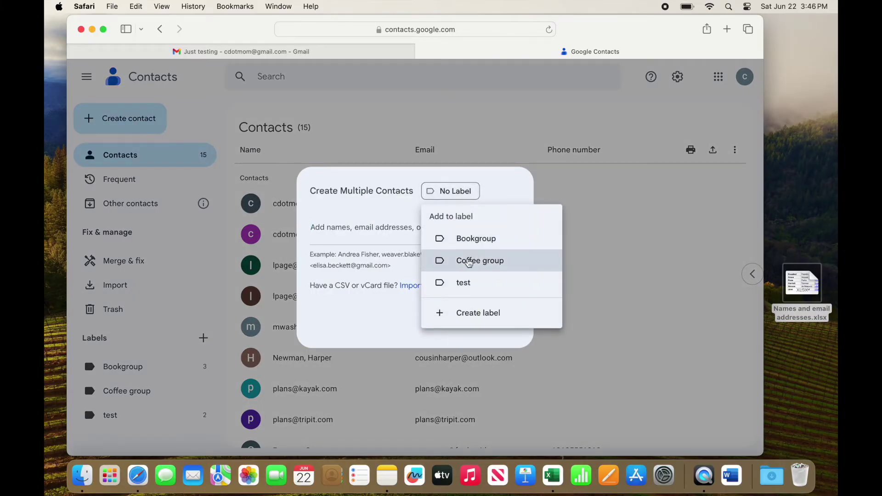
{"action": "left_click", "coordinate": [466, 259]}
{"action": "left_click", "coordinate": [482, 314]}
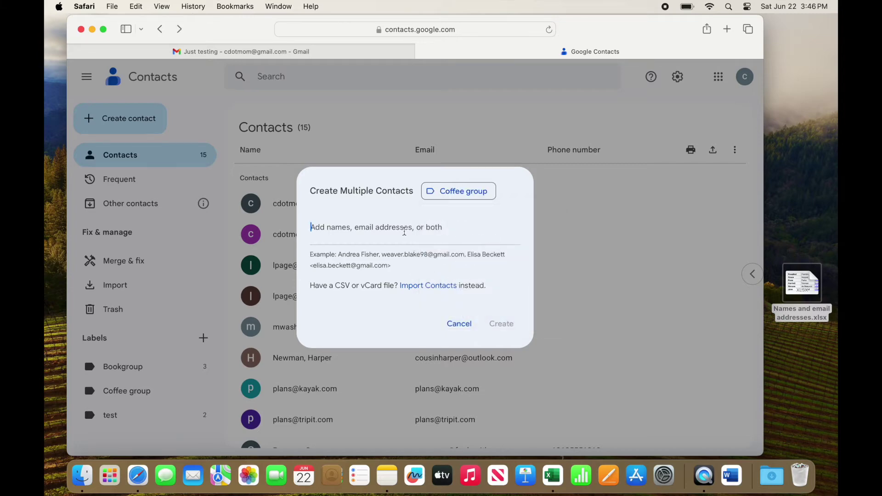
{"action": "key", "text": "super+v"}
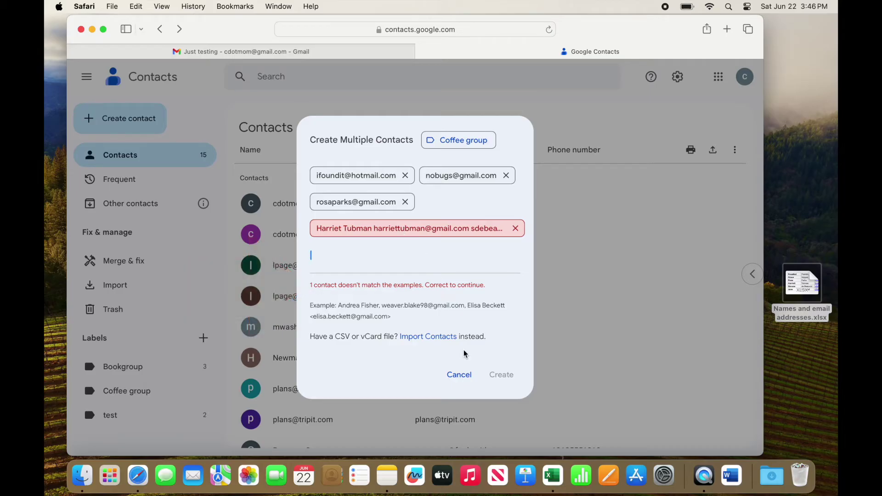
{"action": "left_click", "coordinate": [458, 375]}
Step: Wrap the named line's address in < > in Notes and reselect all six lines
{"action": "left_click", "coordinate": [387, 475]}
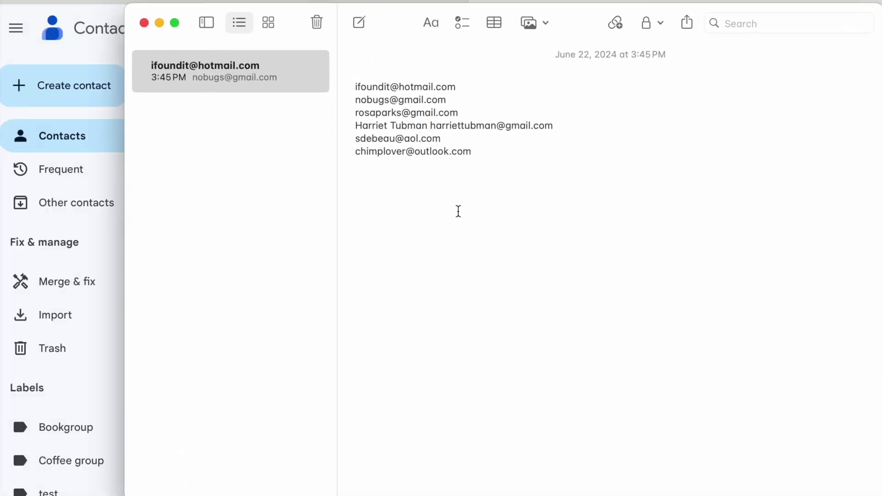
{"action": "type", "text": "<"}
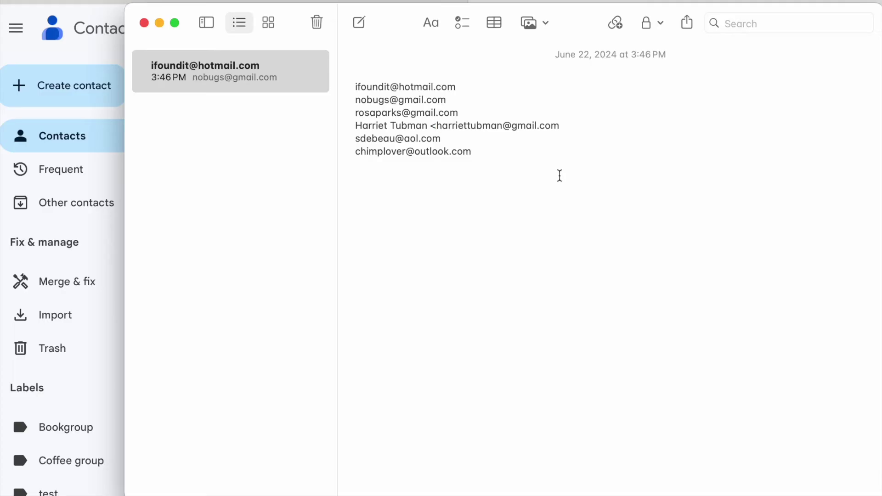
{"action": "left_click", "coordinate": [569, 130]}
{"action": "type", "text": ">"}
{"action": "left_click", "coordinate": [558, 180]}
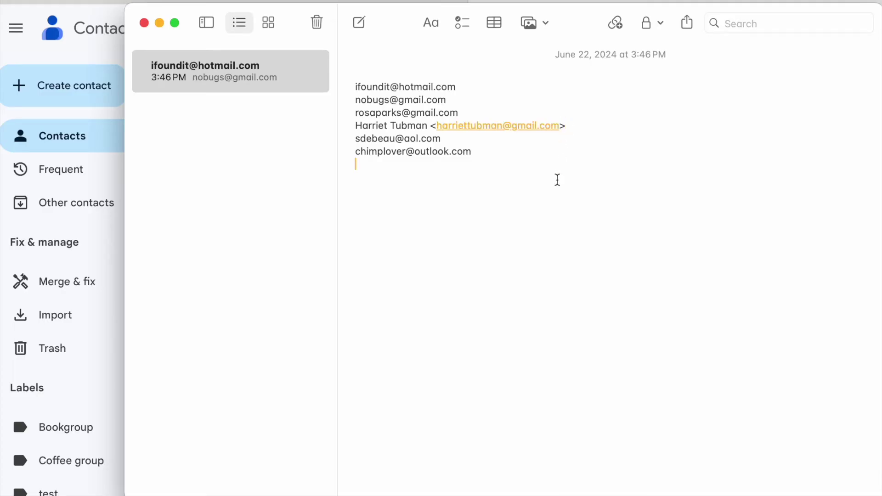
{"action": "left_click_drag", "start_coordinate": [513, 156], "coordinate": [351, 73]}
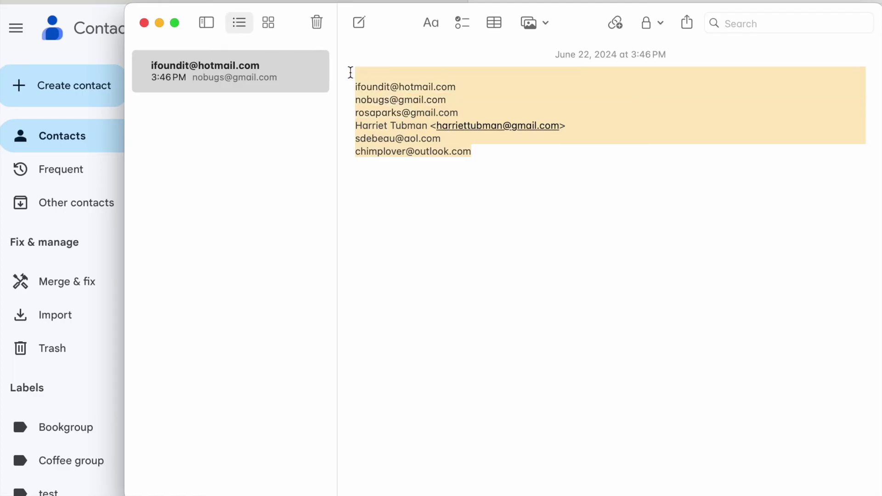
{"action": "left_click", "coordinate": [95, 51]}
Step: Create six contacts under the Coffee group label from the pasted, corrected address list
{"action": "left_click", "coordinate": [85, 85]}
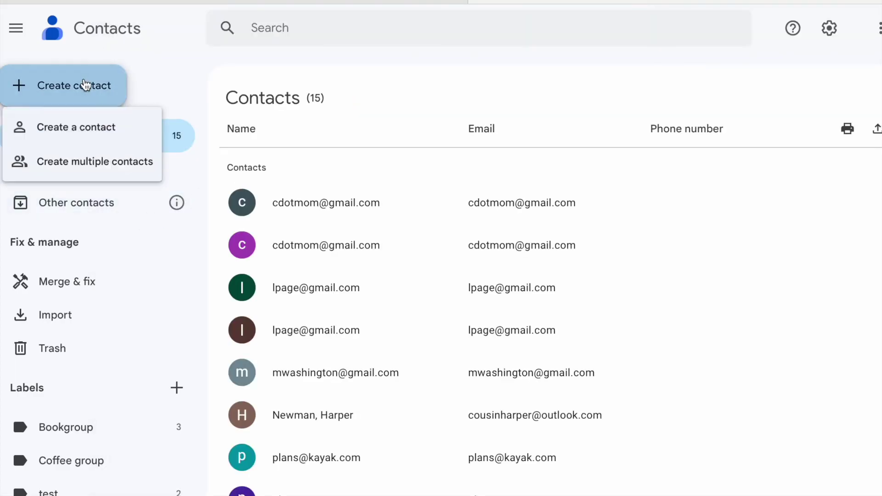
{"action": "left_click", "coordinate": [88, 163]}
{"action": "left_click", "coordinate": [523, 198]}
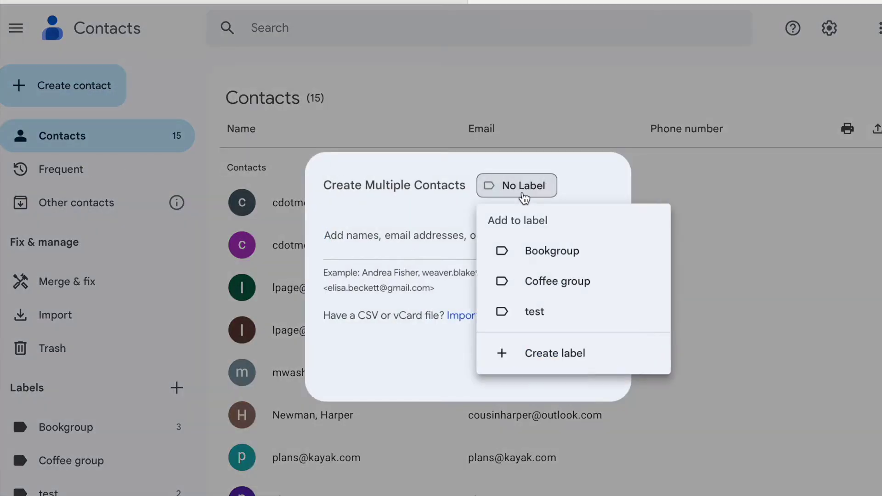
{"action": "left_click", "coordinate": [512, 281]}
{"action": "left_click", "coordinate": [517, 356]}
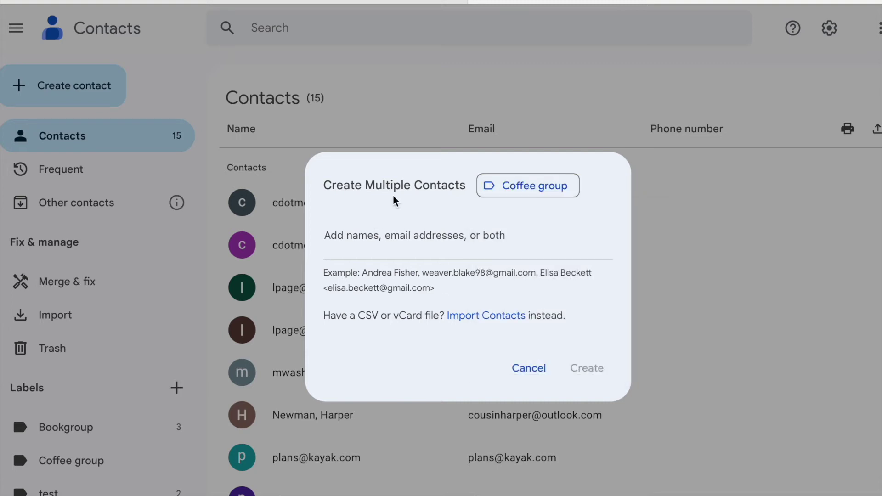
{"action": "left_click", "coordinate": [386, 238]}
{"action": "key", "text": "super+v"}
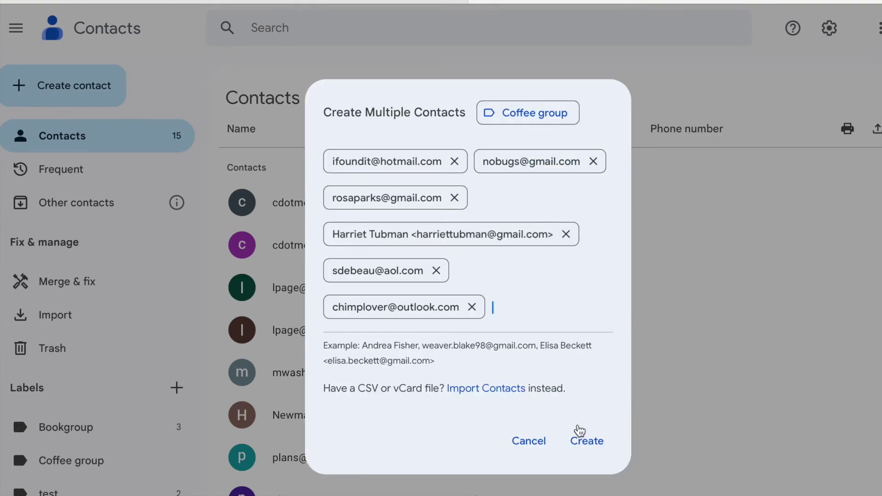
{"action": "left_click", "coordinate": [587, 437]}
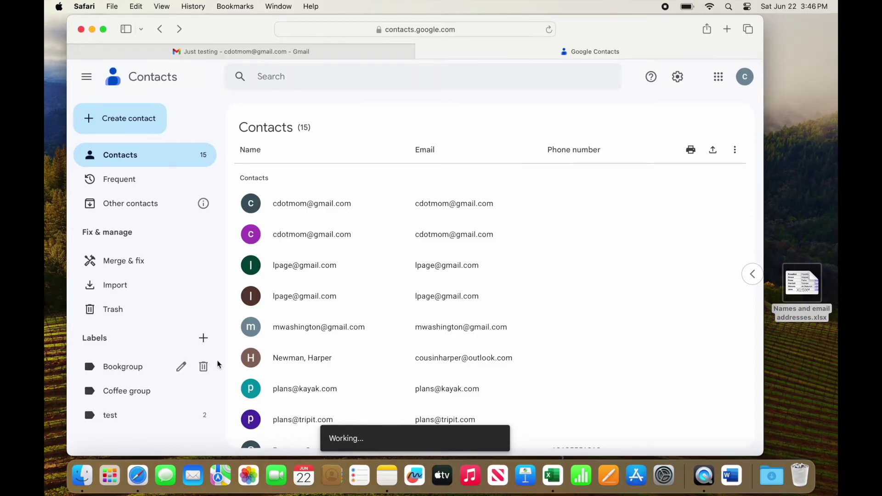
Step: View the Coffee group's 10 members and select the spreadsheet file on the desktop
{"action": "left_click", "coordinate": [120, 403]}
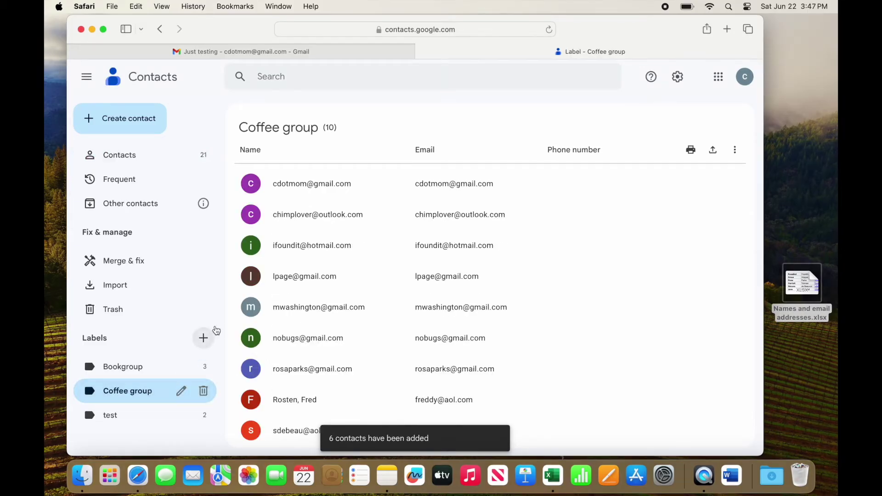
{"action": "scroll", "coordinate": [396, 311], "scroll_direction": "down", "scroll_amount": 2}
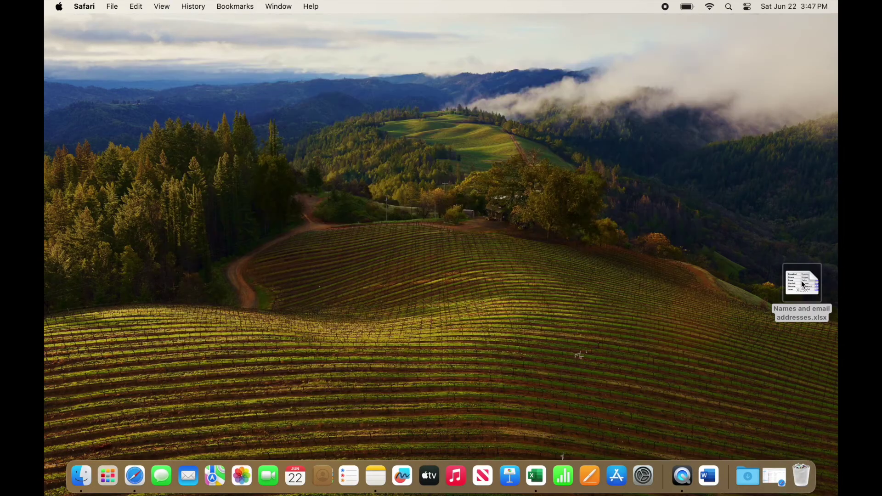
{"action": "left_click", "coordinate": [803, 284]}
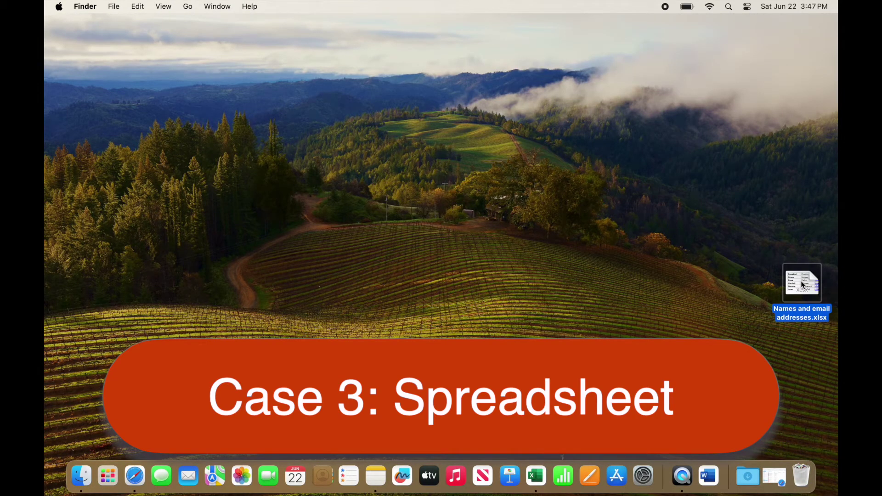
Step: Open the Names and email addresses workbook and save a Desktop copy as CSV UTF-8 (Comma delimited)
{"action": "double_click", "coordinate": [802, 285]}
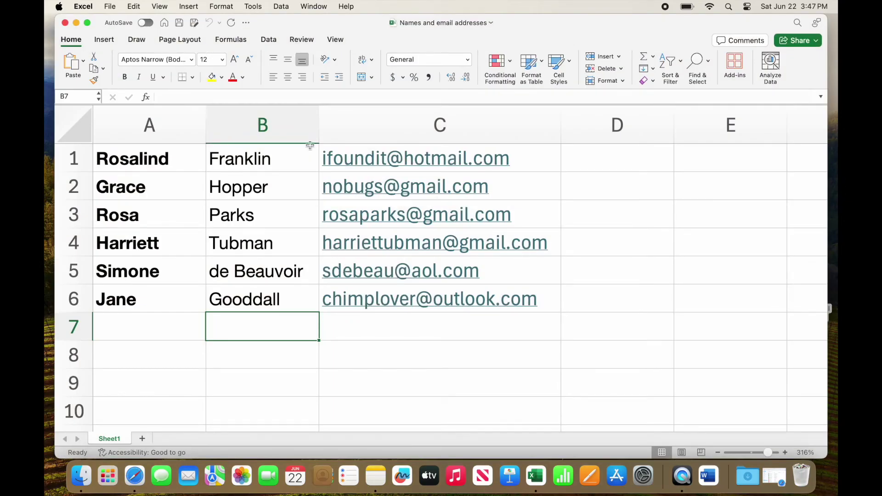
{"action": "left_click", "coordinate": [111, 6]}
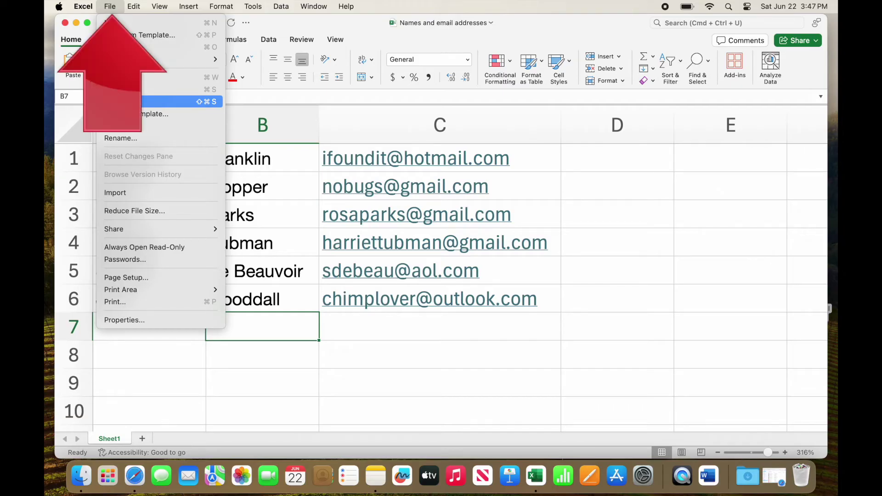
{"action": "left_click", "coordinate": [121, 101]}
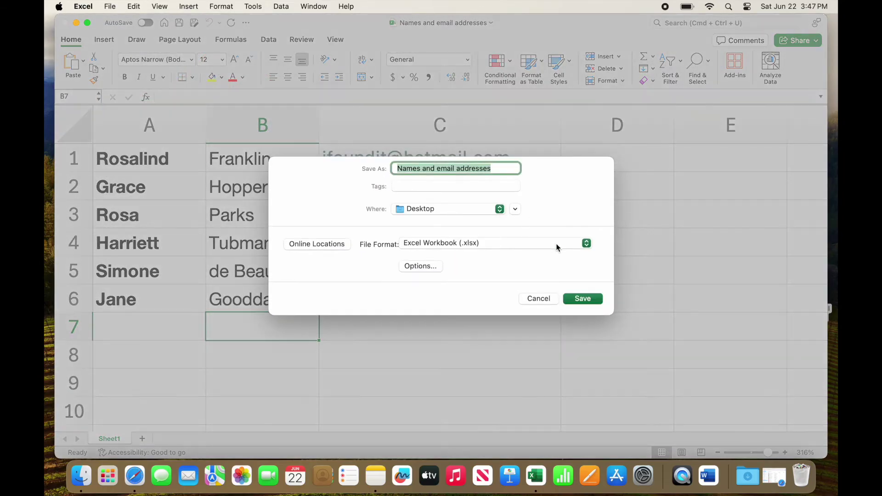
{"action": "left_click", "coordinate": [502, 242]}
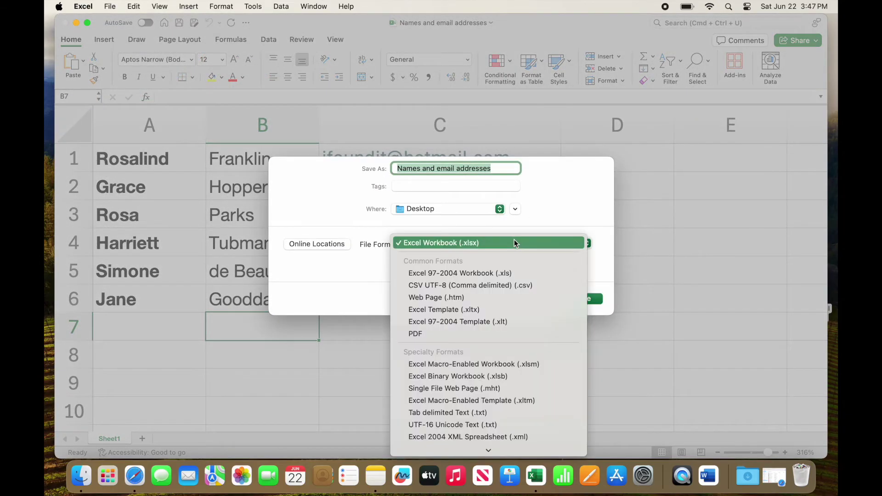
{"action": "left_click", "coordinate": [492, 286]}
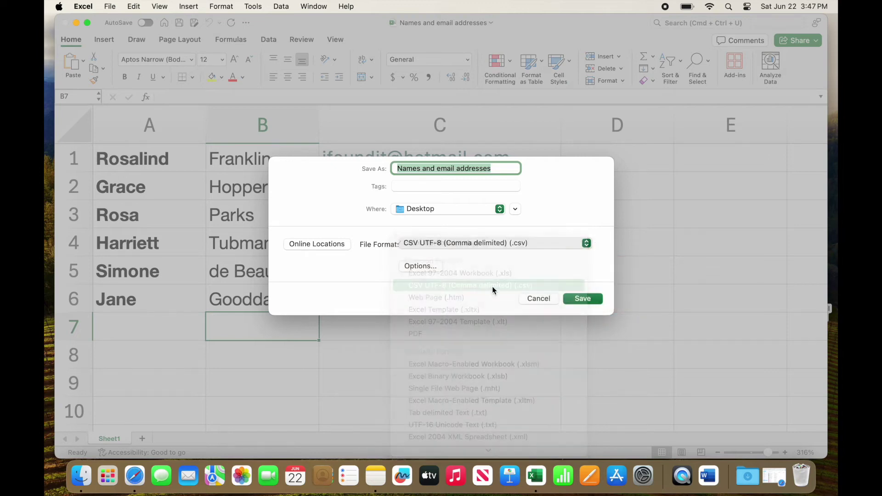
{"action": "left_click", "coordinate": [583, 298]}
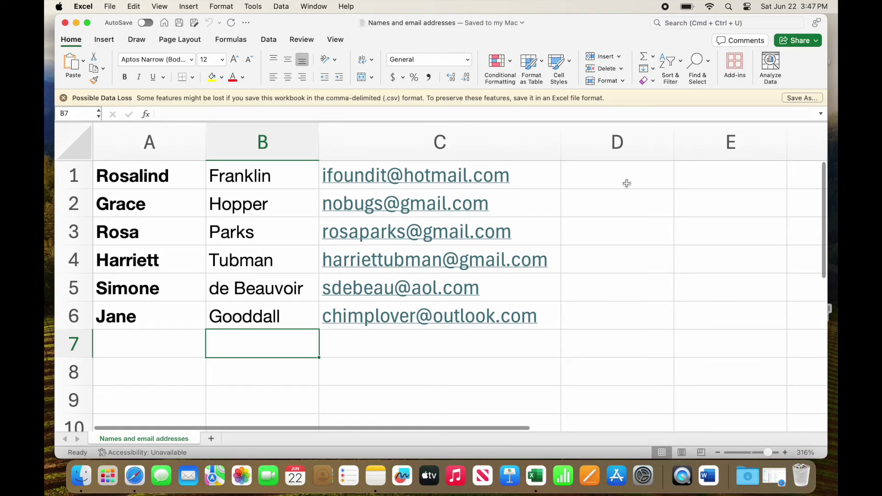
Step: Close Excel so the Desktop shows Names and email addresses.csv beside the original .xlsx
{"action": "left_click", "coordinate": [65, 23]}
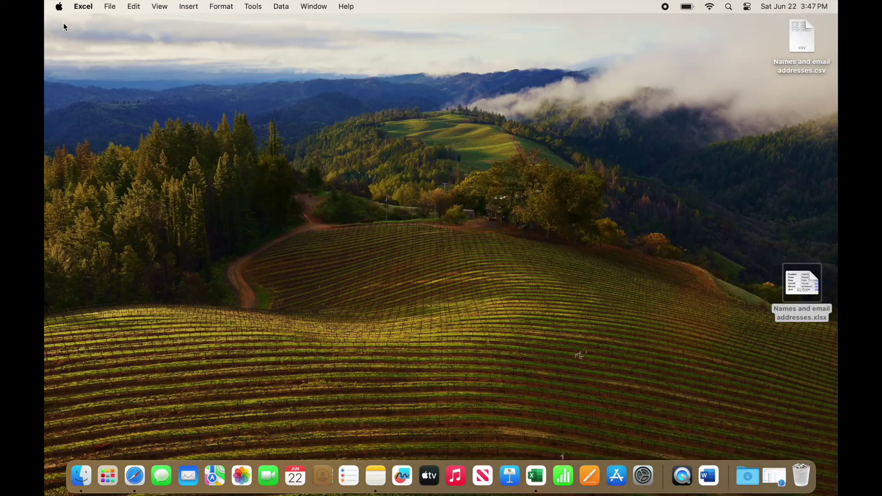
{"action": "key", "text": "super+q"}
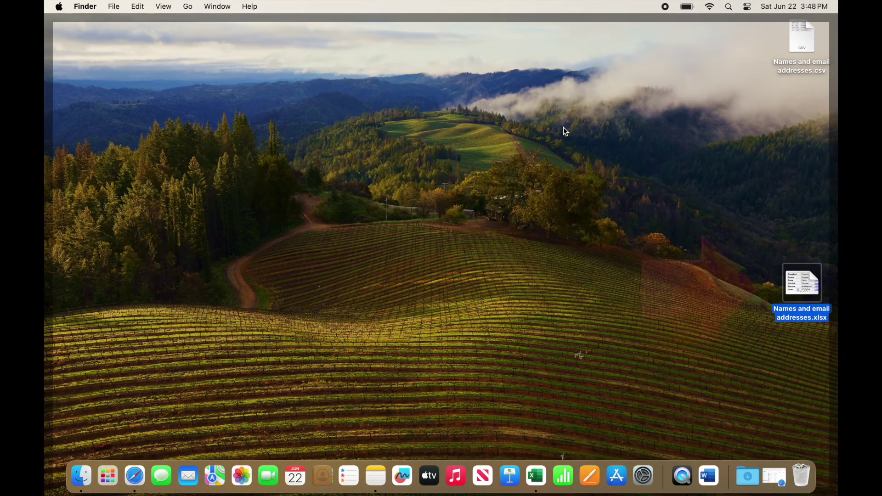
{"action": "left_click", "coordinate": [564, 128]}
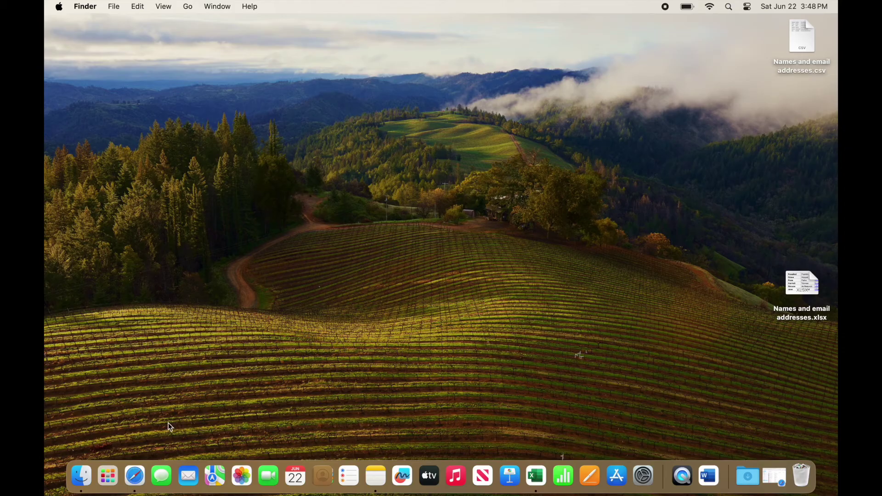
{"action": "left_click", "coordinate": [135, 476]}
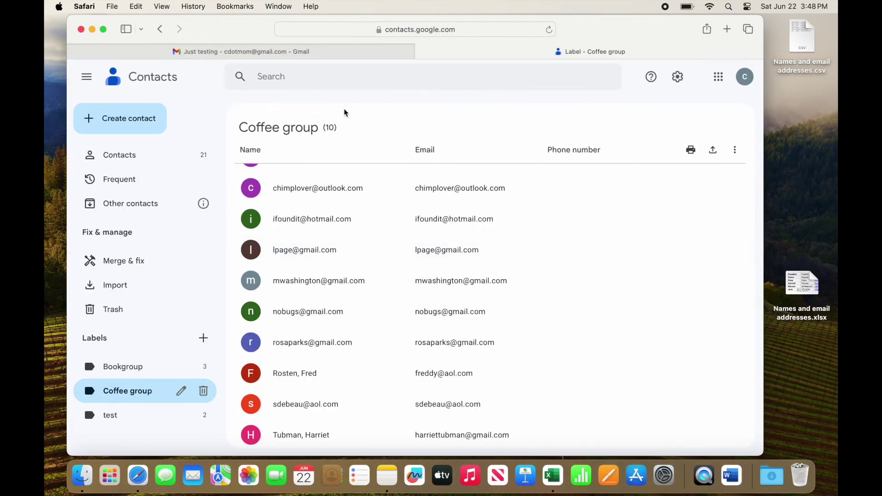
{"action": "left_click", "coordinate": [149, 156]}
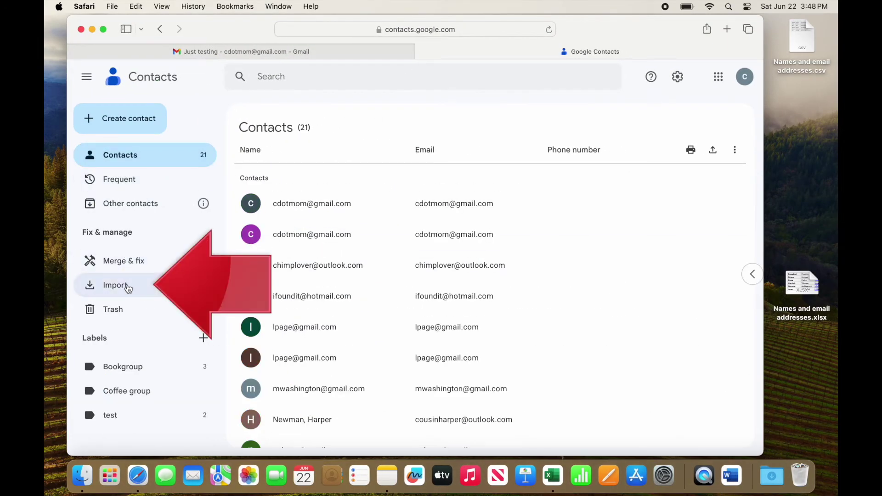
{"action": "left_click", "coordinate": [128, 288]}
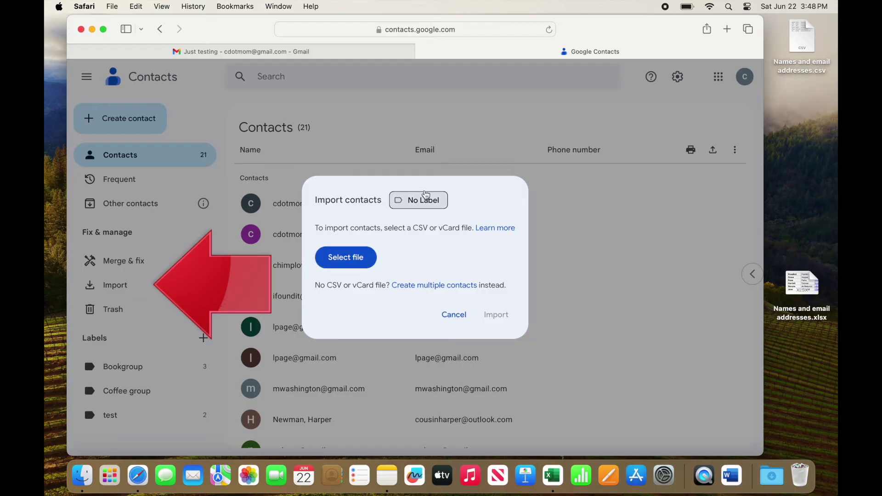
{"action": "left_click", "coordinate": [426, 197]}
{"action": "left_click", "coordinate": [454, 301]}
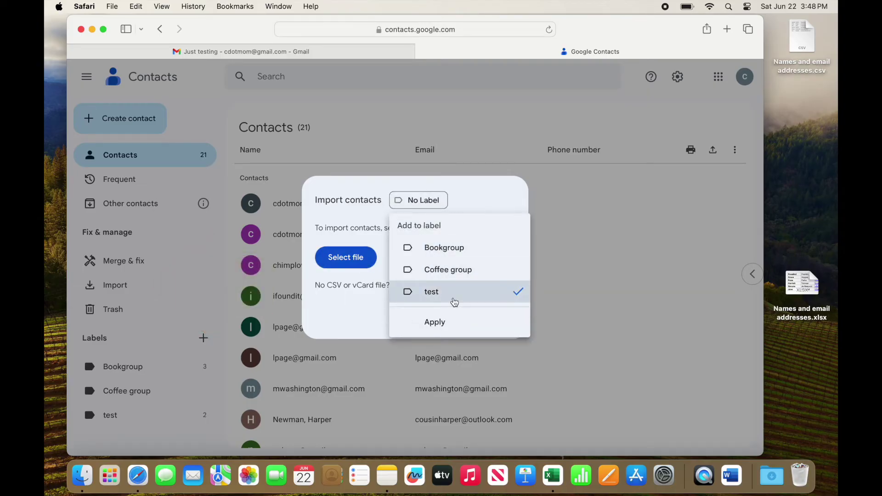
{"action": "left_click", "coordinate": [459, 326]}
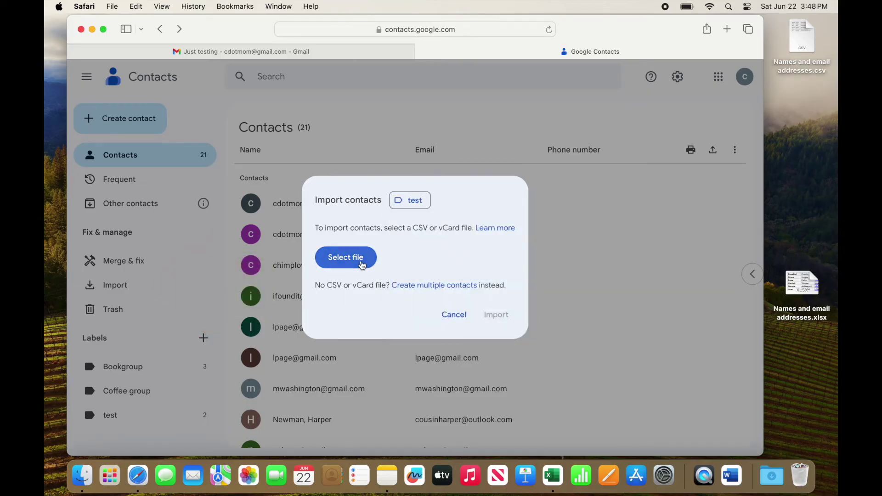
{"action": "left_click", "coordinate": [362, 266]}
{"action": "left_click", "coordinate": [254, 171]}
{"action": "left_click", "coordinate": [310, 174]}
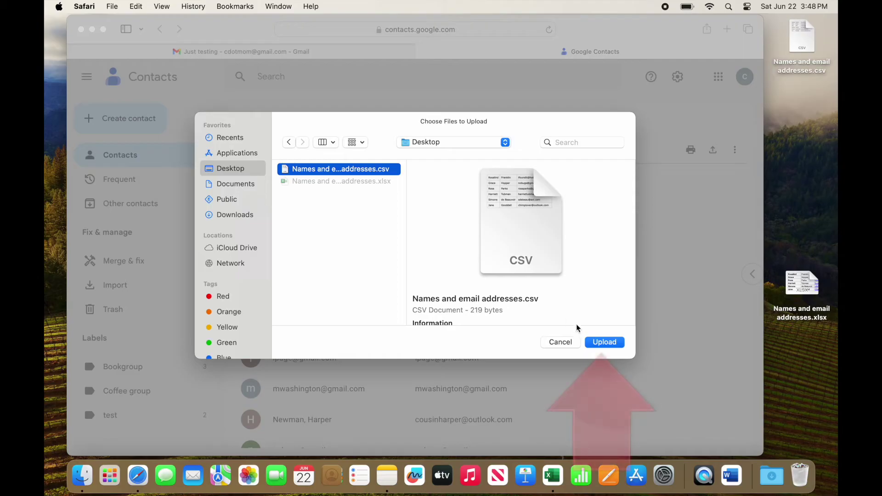
{"action": "left_click", "coordinate": [604, 343]}
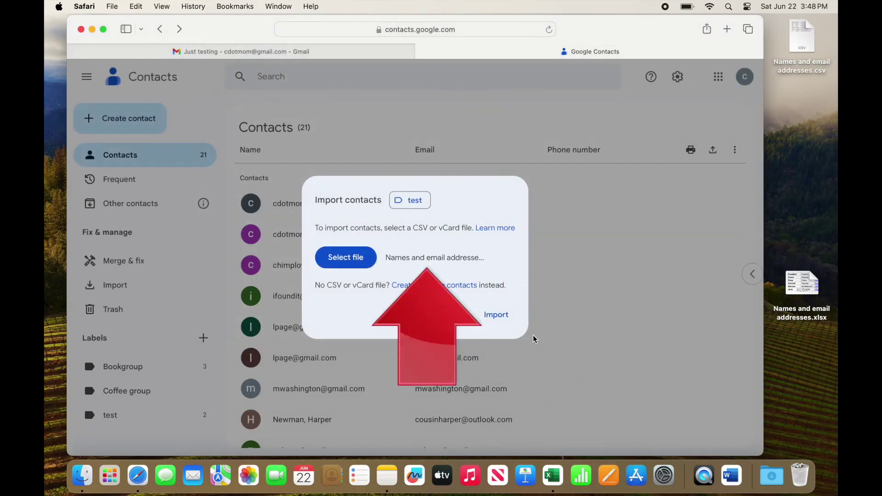
{"action": "left_click", "coordinate": [497, 315]}
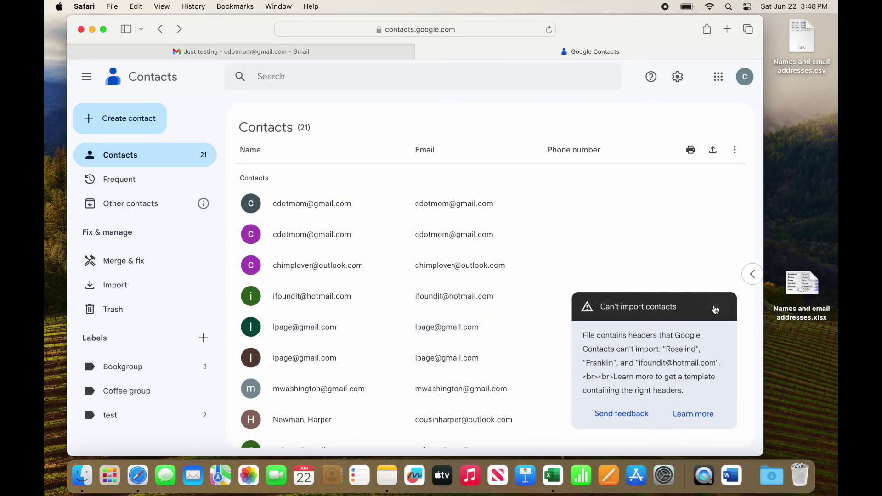
{"action": "left_click", "coordinate": [716, 310]}
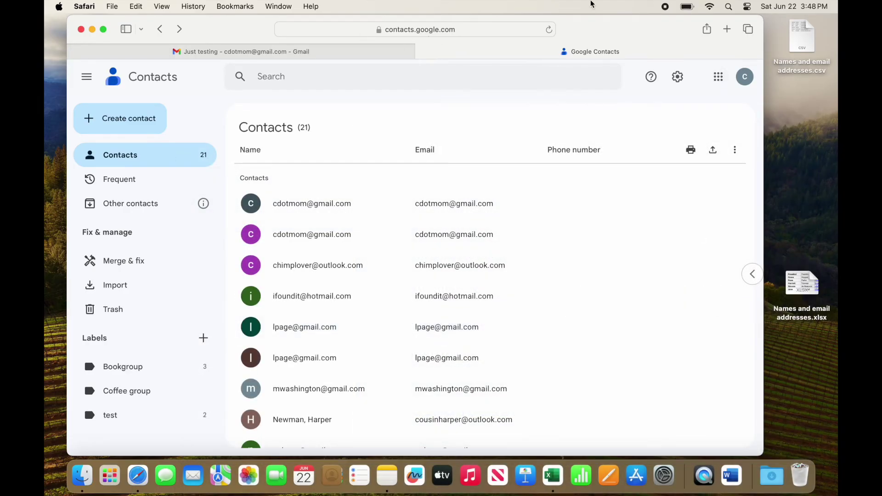
Step: Open the CSV, dismiss the data-loss warning, and insert an empty row above the names
{"action": "double_click", "coordinate": [799, 43]}
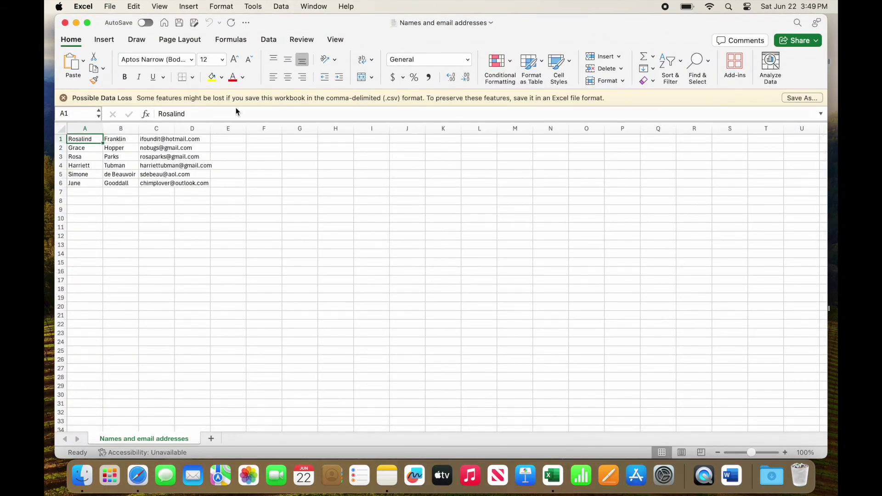
{"action": "left_click", "coordinate": [63, 97]}
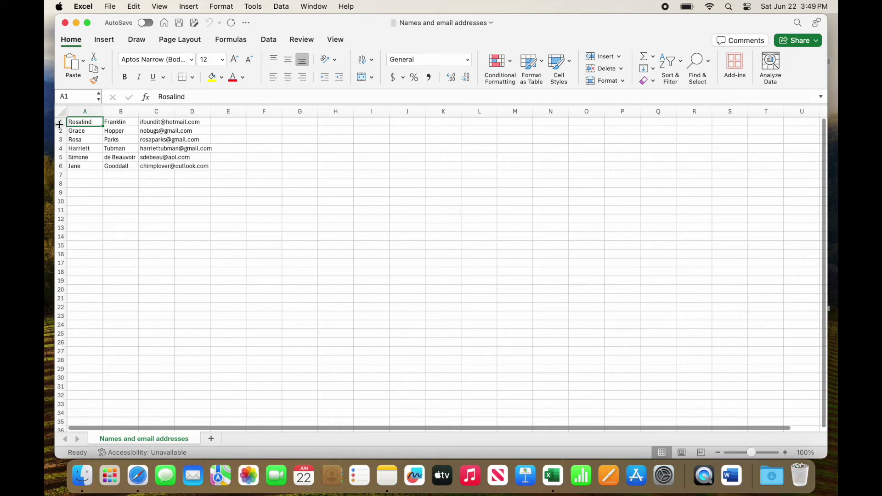
{"action": "left_click", "coordinate": [60, 122]}
{"action": "right_click", "coordinate": [60, 122]}
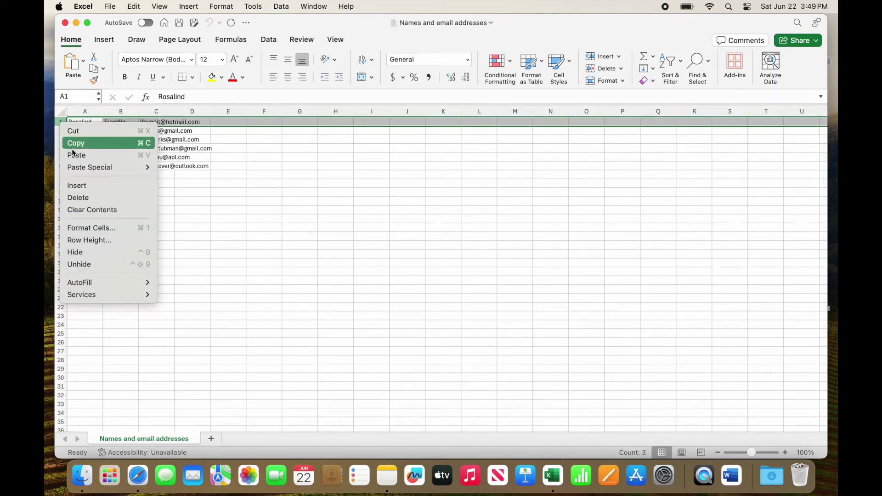
{"action": "left_click", "coordinate": [84, 186]}
Step: Enter the headers 'First name', 'Last name' and 'email' in row 1 and save the CSV
{"action": "left_click", "coordinate": [83, 121]}
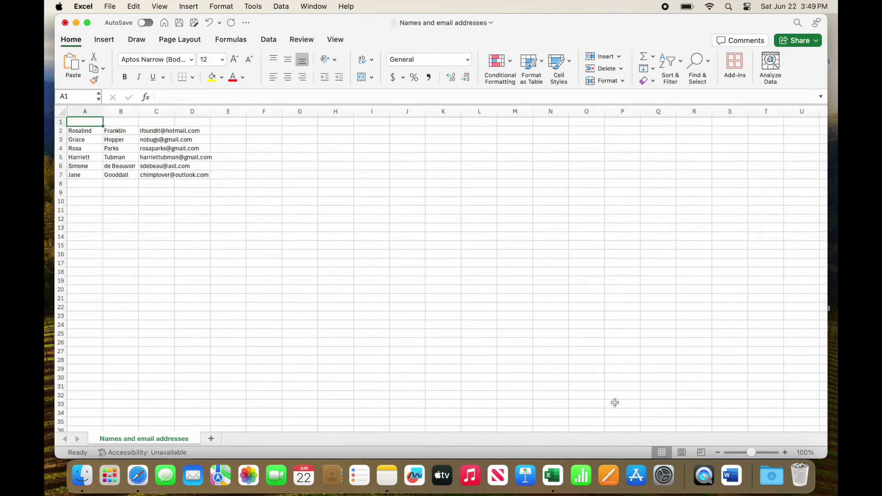
{"action": "scroll", "coordinate": [683, 440], "scroll_direction": "up", "scroll_amount": 5}
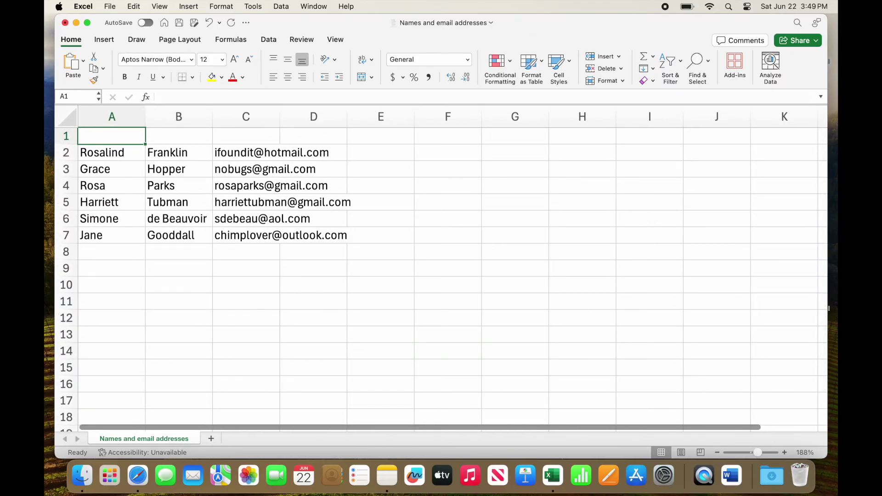
{"action": "type", "text": "First name"}
{"action": "key", "text": "Tab"}
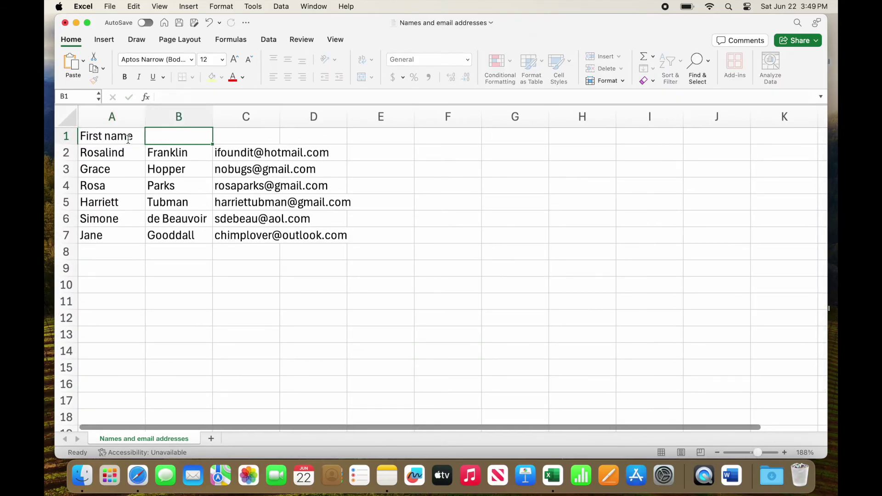
{"action": "type", "text": "L"}
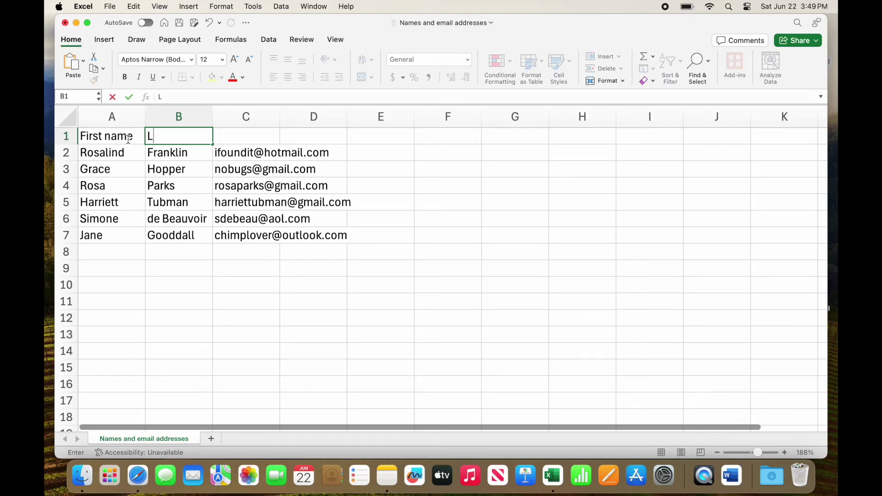
{"action": "type", "text": "ast name"}
{"action": "key", "text": "Tab"}
{"action": "type", "text": "email"}
{"action": "key", "text": "Return"}
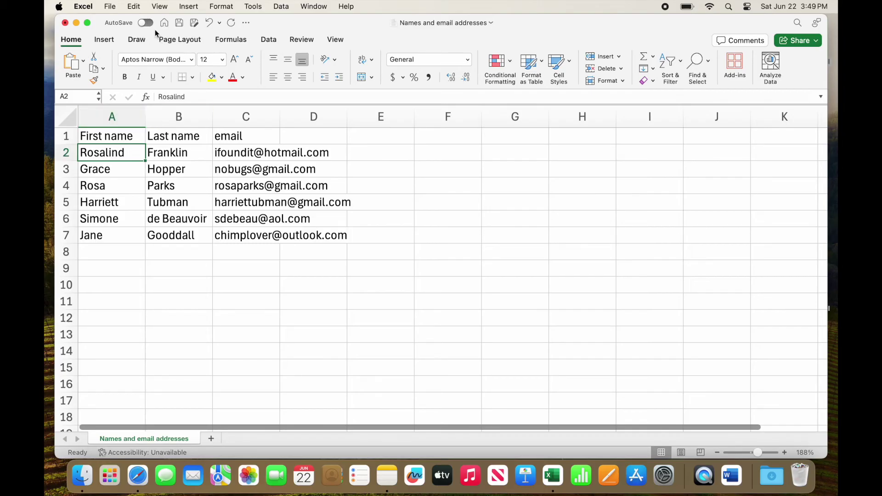
{"action": "left_click", "coordinate": [115, 7]}
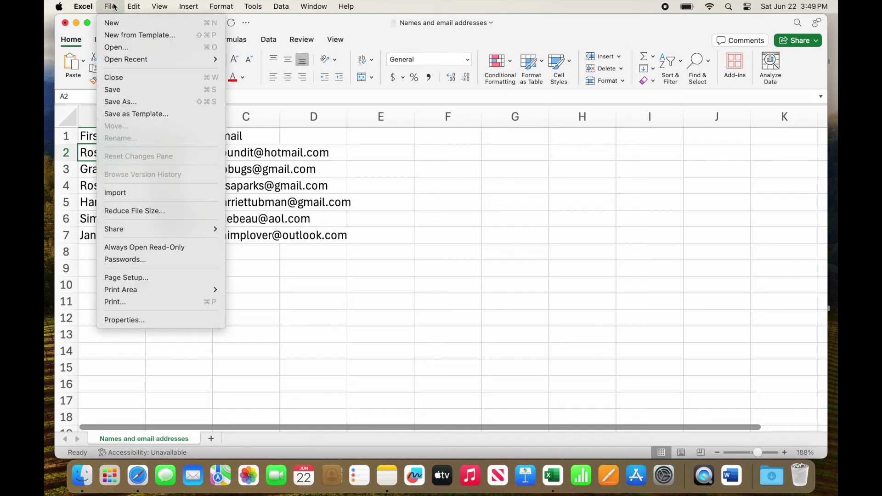
{"action": "left_click", "coordinate": [127, 91]}
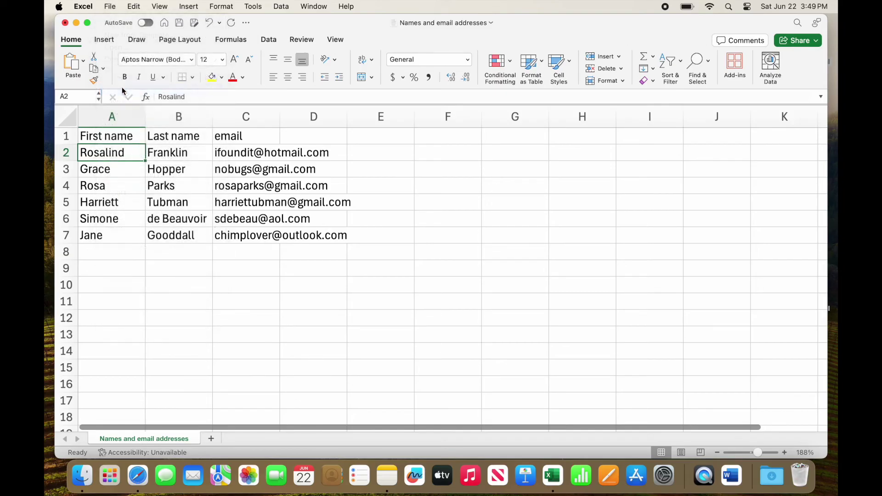
Step: Close the Excel workbook and begin a Google Contacts import with the test label applied
{"action": "left_click", "coordinate": [64, 23]}
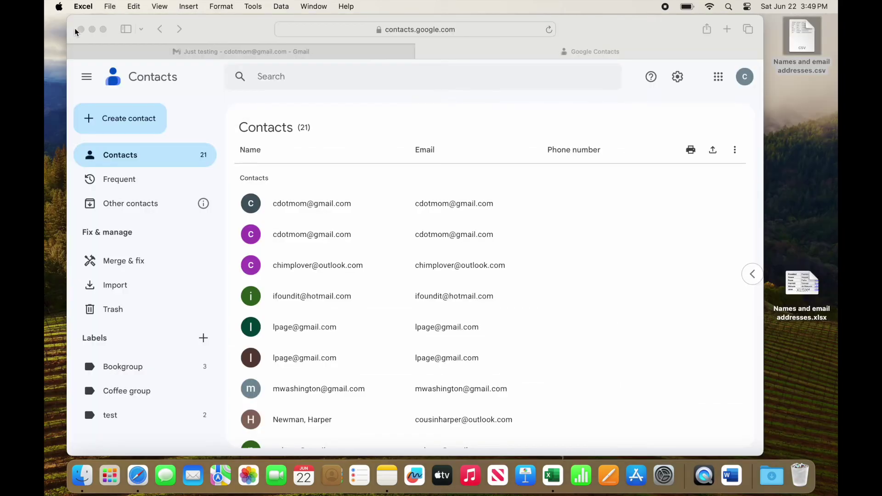
{"action": "left_click", "coordinate": [127, 287]}
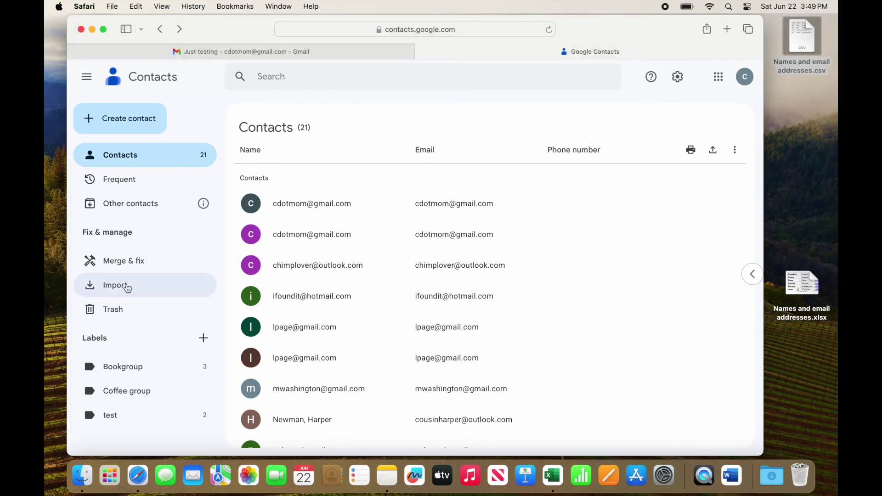
{"action": "left_click", "coordinate": [128, 287]}
{"action": "left_click", "coordinate": [413, 200]}
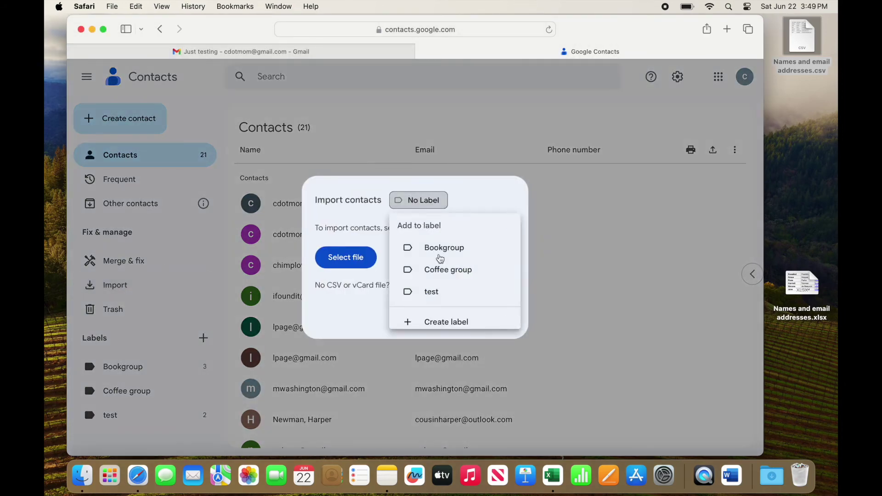
{"action": "left_click", "coordinate": [453, 295]}
{"action": "left_click", "coordinate": [472, 327]}
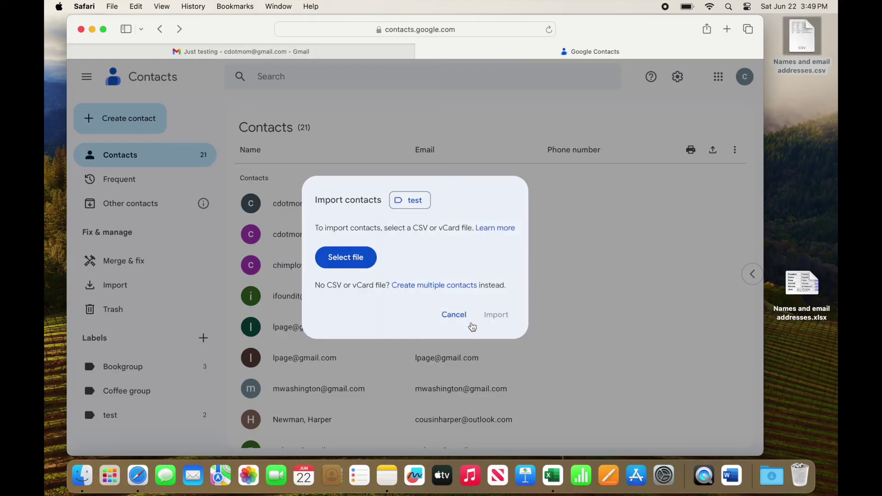
Step: Upload Names and email addresses.csv and import its six contacts
{"action": "left_click", "coordinate": [356, 257]}
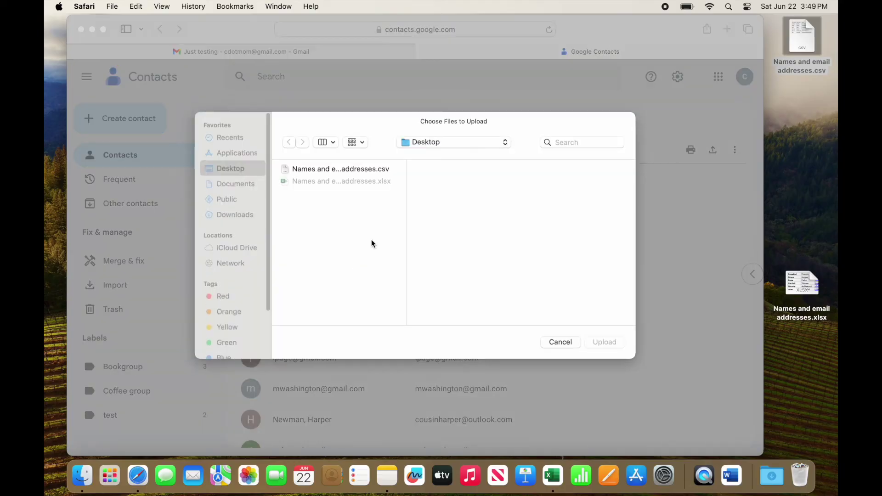
{"action": "left_click", "coordinate": [383, 170]}
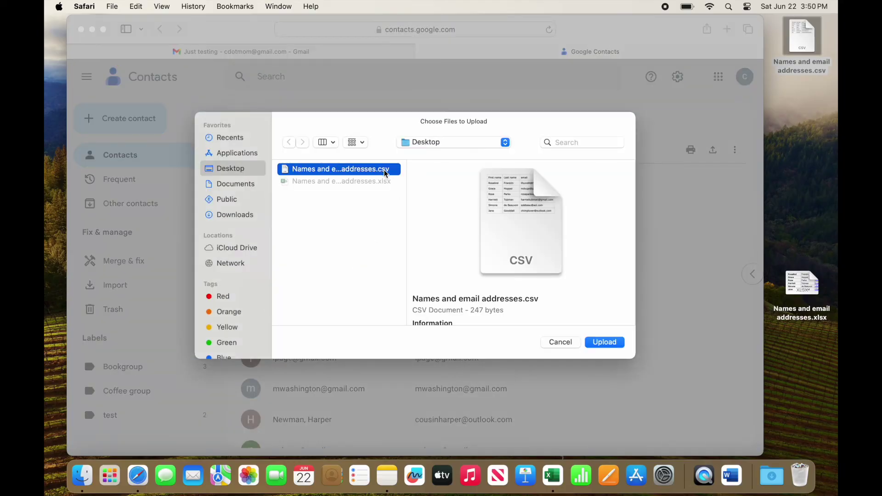
{"action": "left_click", "coordinate": [611, 343]}
{"action": "left_click", "coordinate": [500, 316]}
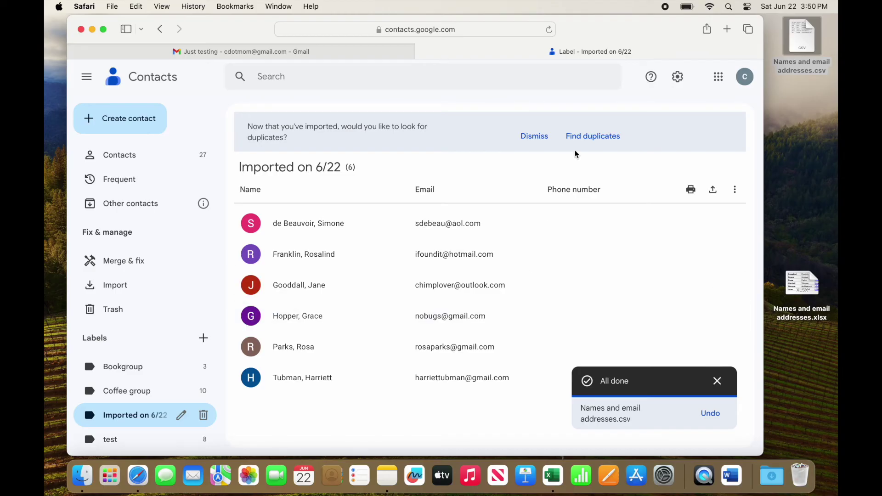
Step: Check for duplicates and confirm the six imported people appear in both Imported on 6/22 and test
{"action": "left_click", "coordinate": [598, 137]}
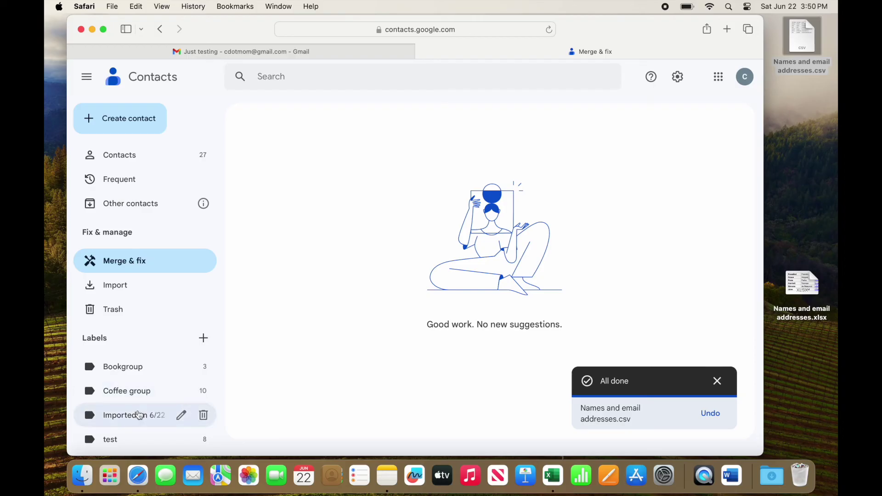
{"action": "left_click", "coordinate": [140, 415]}
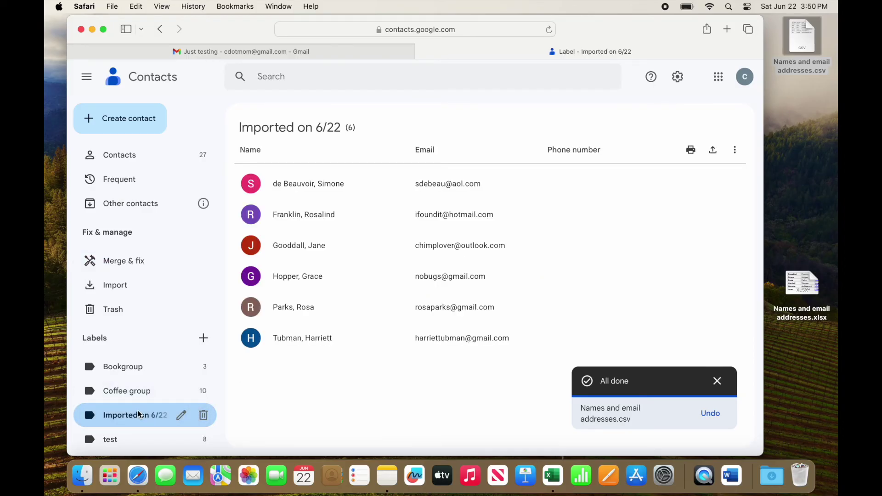
{"action": "left_click", "coordinate": [113, 439]}
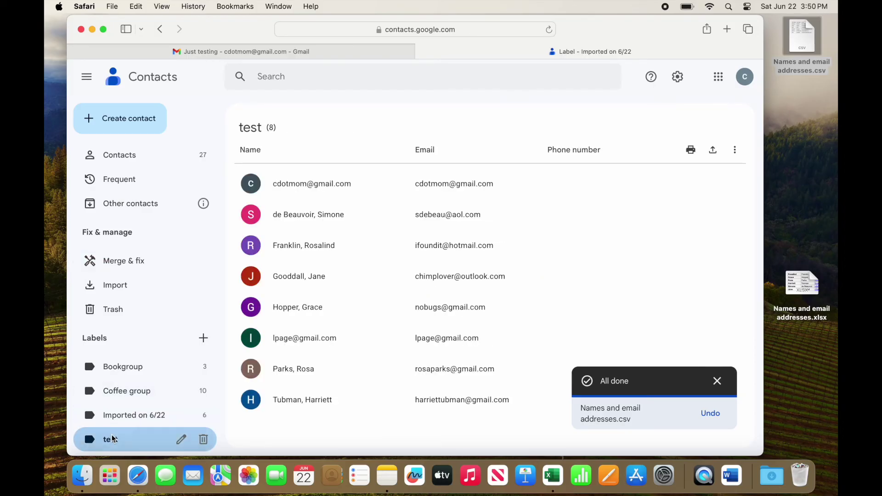
{"action": "left_click", "coordinate": [118, 418]}
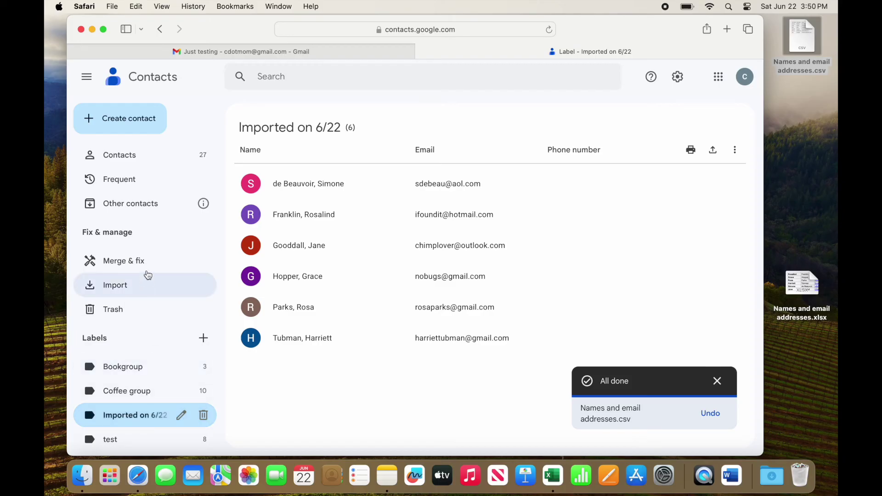
{"action": "left_click", "coordinate": [144, 267]}
Step: Compose a new Gmail message addressed to the test label group of eight contacts
{"action": "left_click", "coordinate": [325, 56]}
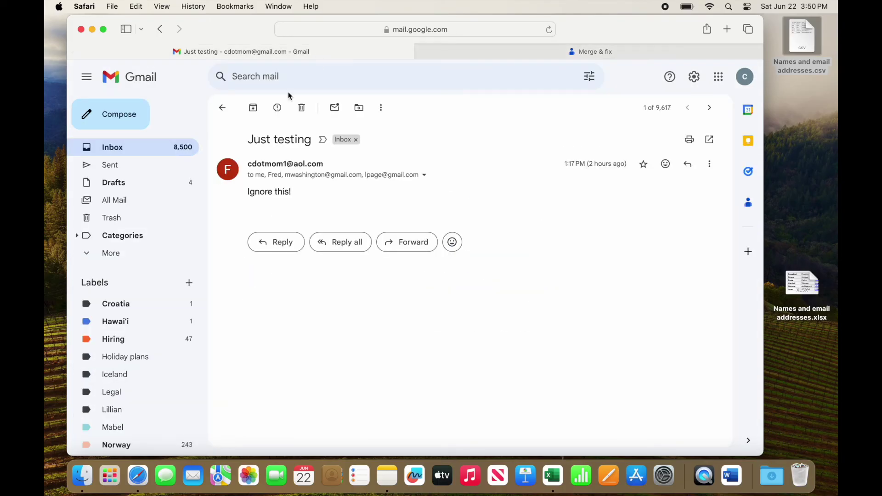
{"action": "left_click", "coordinate": [117, 118]}
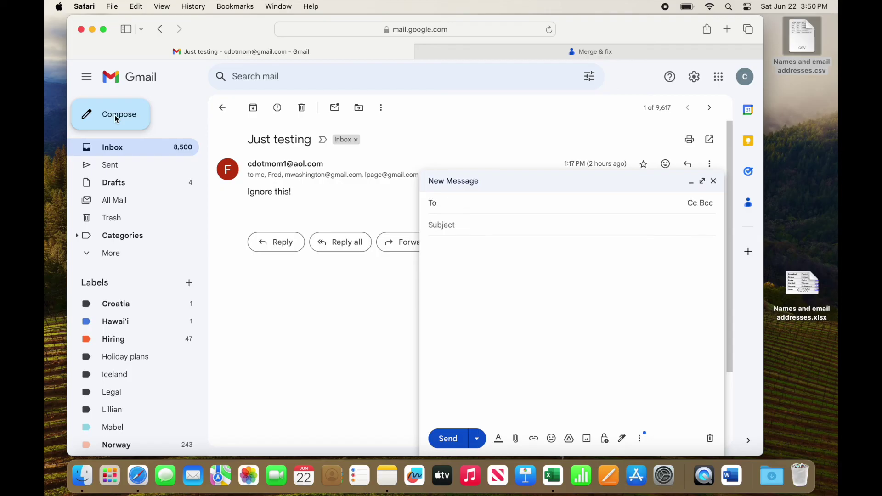
{"action": "type", "text": "test"}
{"action": "key", "text": "Return"}
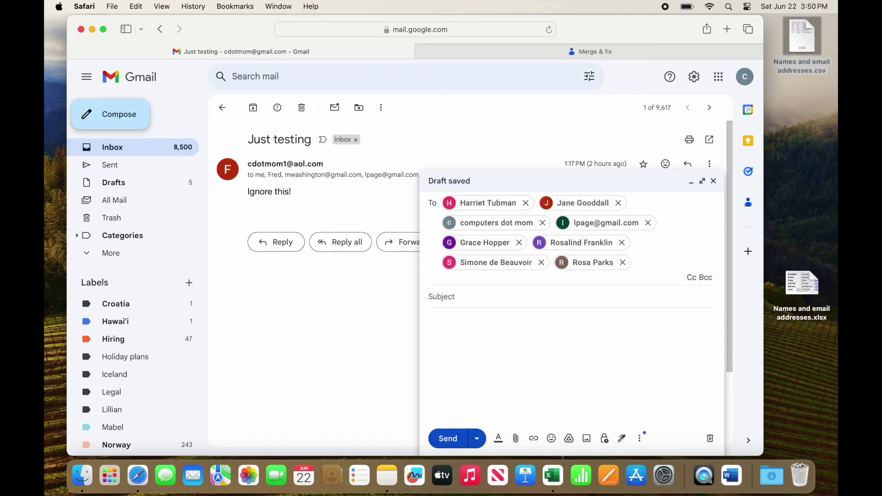